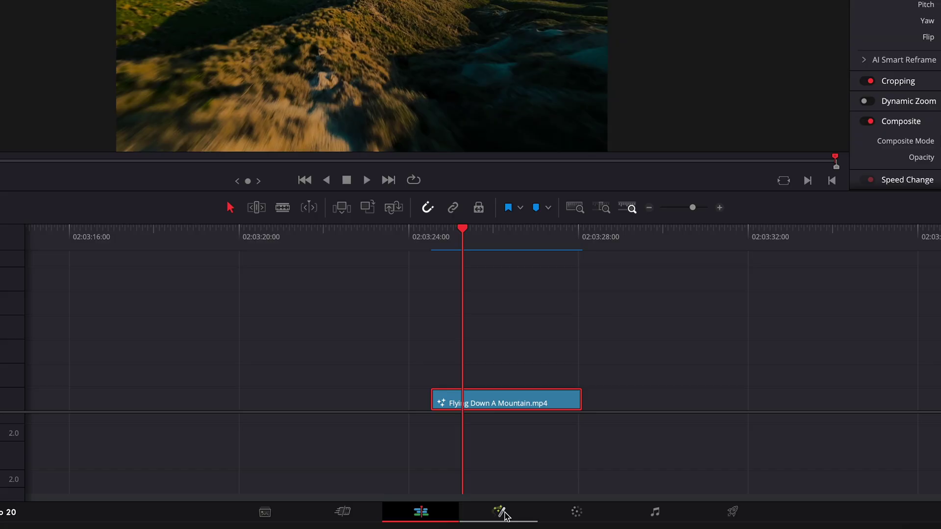
Step: Open the Flying Down A Mountain clip in Fusion and add a Camera Tracker node after MediaIn1
{"action": "left_click", "coordinate": [470, 516]}
{"action": "left_click_drag", "start_coordinate": [349, 421], "coordinate": [419, 428]}
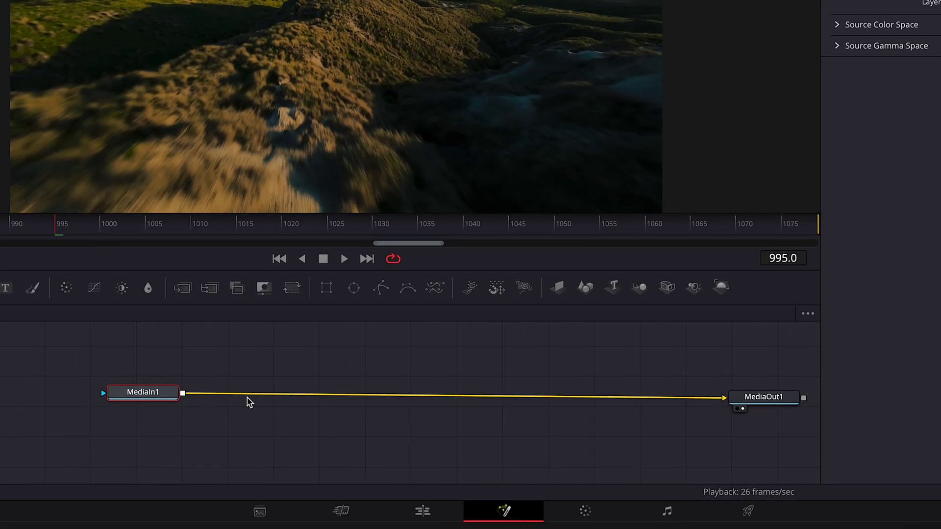
{"action": "key", "text": "shift+space"}
{"action": "type", "text": "camera"}
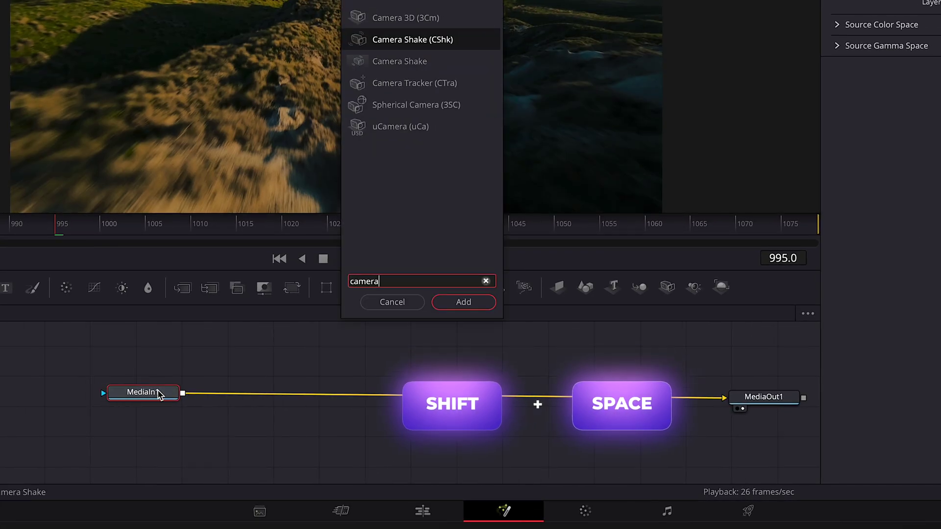
{"action": "left_click", "coordinate": [412, 84]}
{"action": "left_click", "coordinate": [464, 302]}
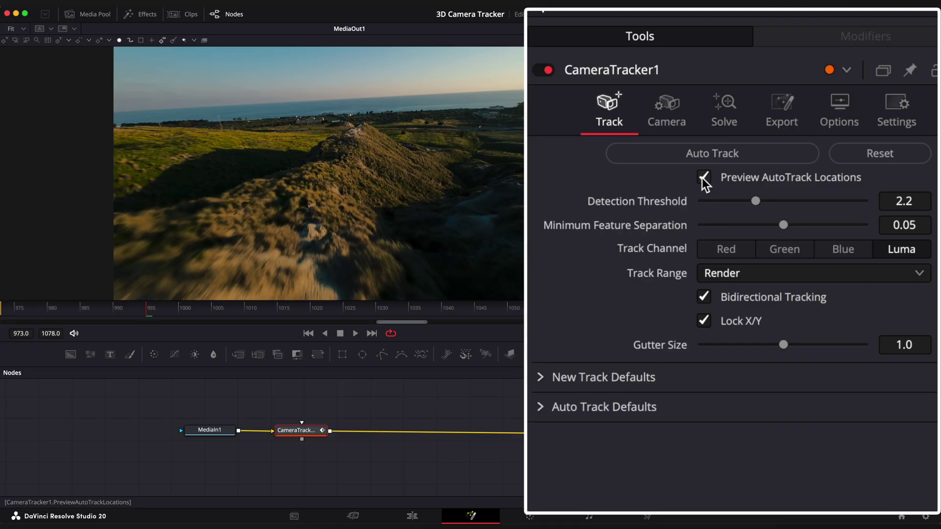
Step: Auto-track the clip with Preview AutoTrack Locations enabled, and set the camera's focal length to 15 mm
{"action": "left_click", "coordinate": [702, 154]}
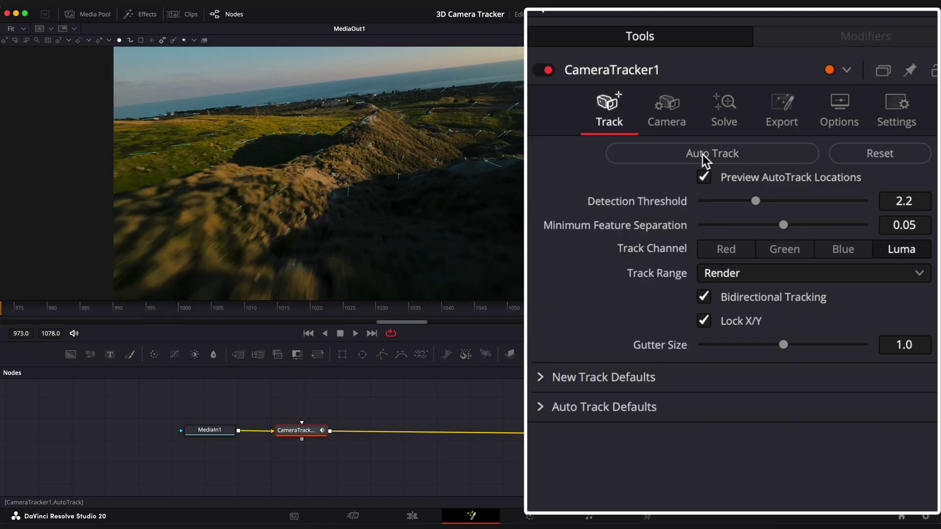
{"action": "left_click", "coordinate": [674, 127]}
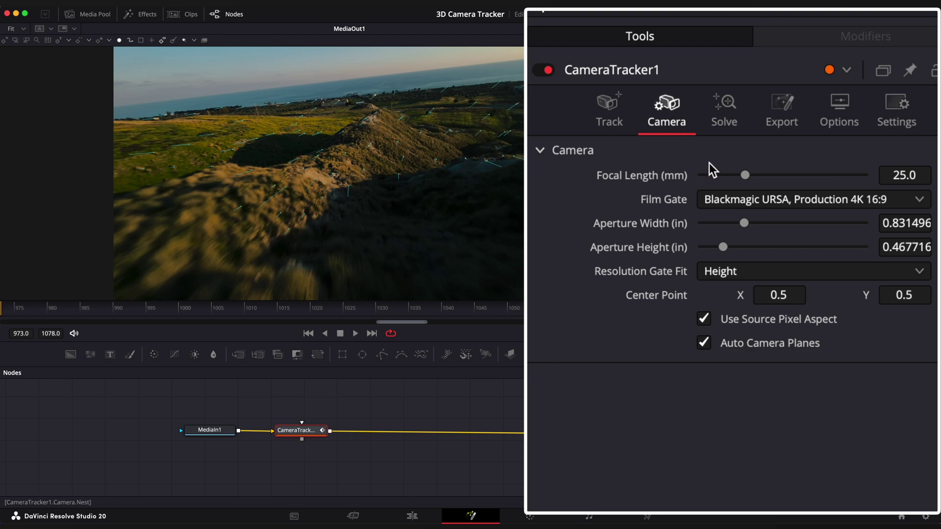
{"action": "left_click_drag", "start_coordinate": [741, 175], "coordinate": [731, 175]}
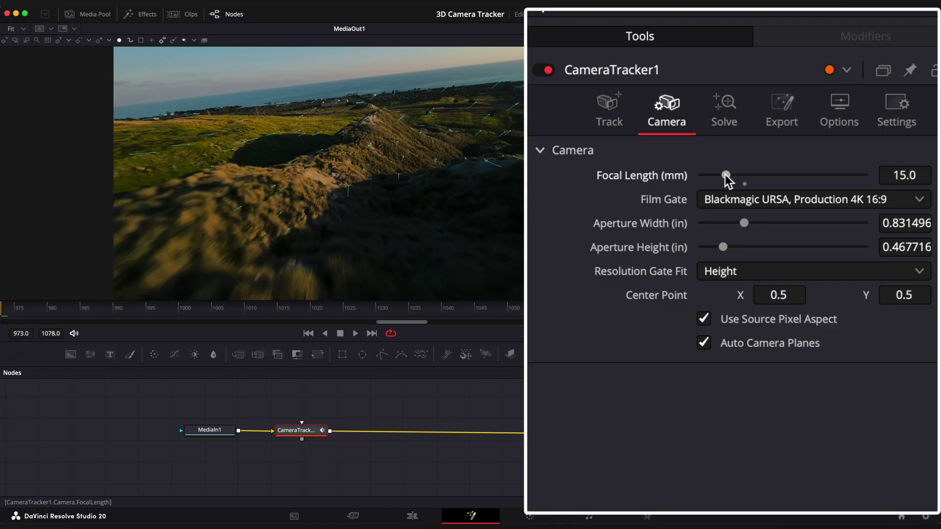
Step: Solve the camera from the tracked points and scrub through the clip to check the tracks
{"action": "left_click", "coordinate": [726, 112]}
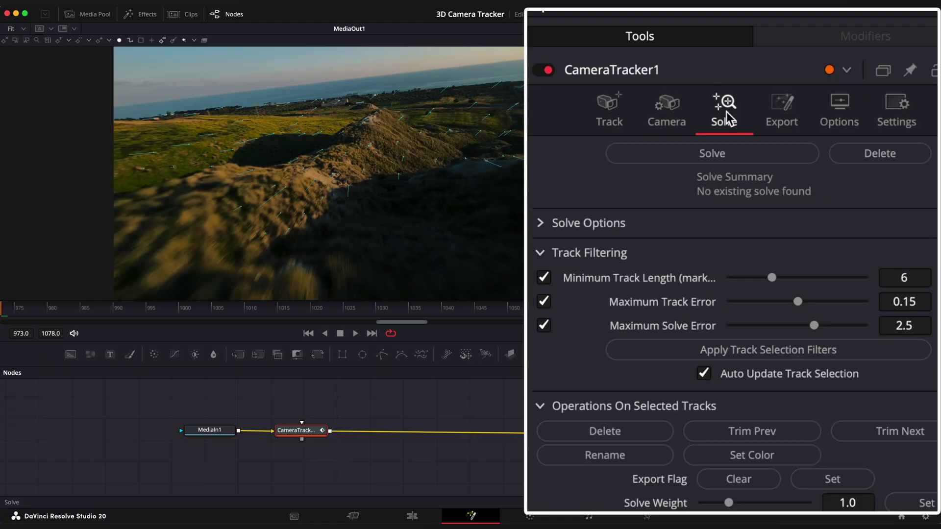
{"action": "left_click", "coordinate": [718, 154]}
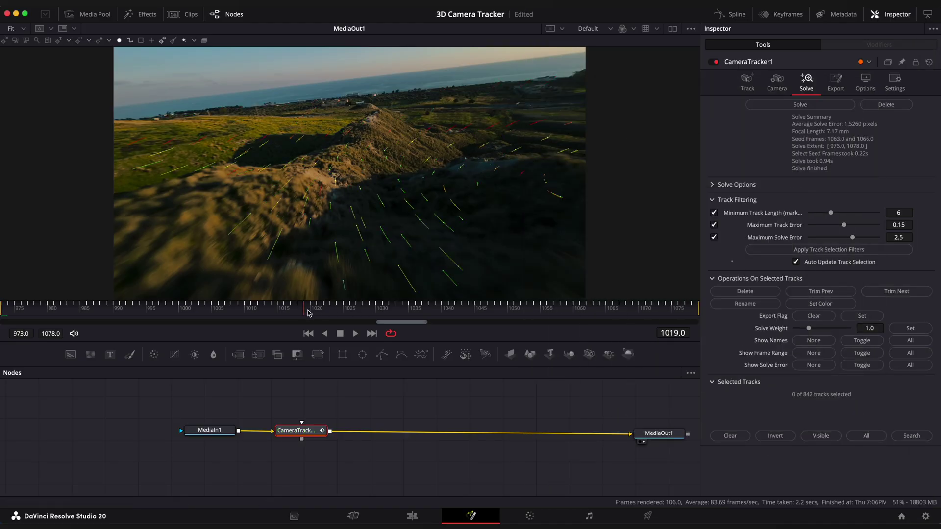
{"action": "left_click", "coordinate": [216, 310]}
{"action": "left_click_drag", "start_coordinate": [216, 310], "coordinate": [346, 308]}
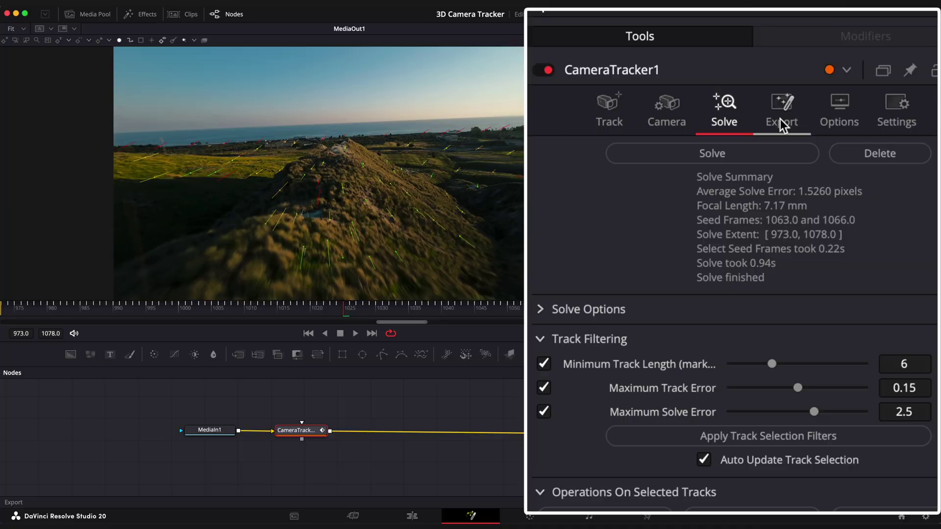
Step: Export the solved camera track as a 3D scene in the node graph
{"action": "left_click", "coordinate": [836, 82]}
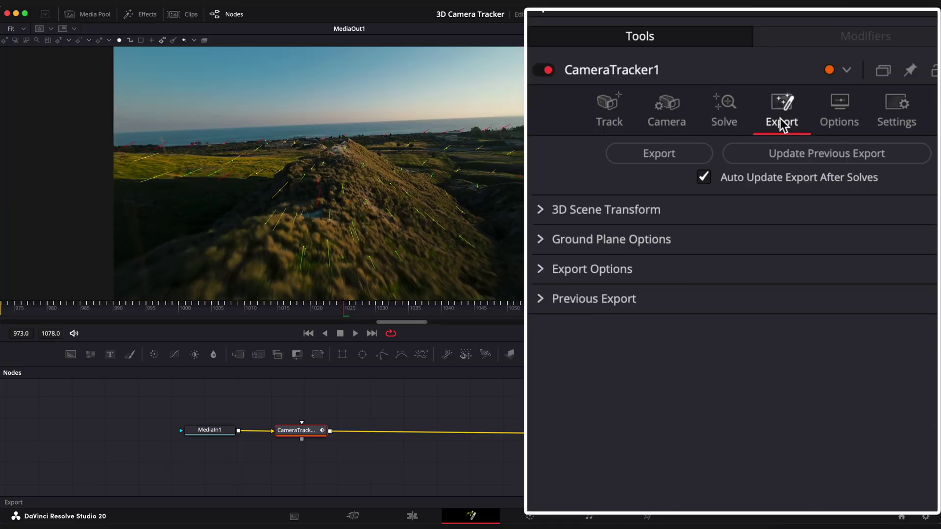
{"action": "left_click", "coordinate": [669, 161]}
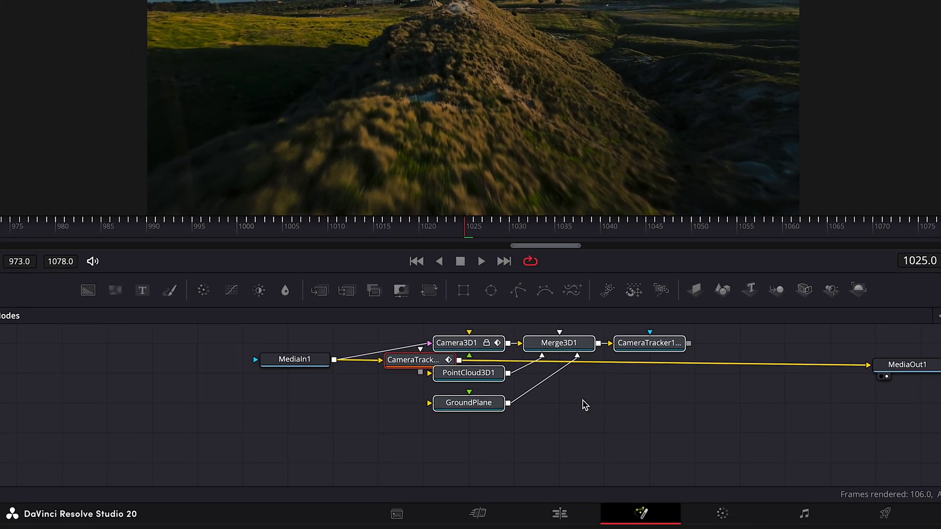
{"action": "scroll", "coordinate": [584, 404], "scroll_direction": "down", "scroll_amount": 2}
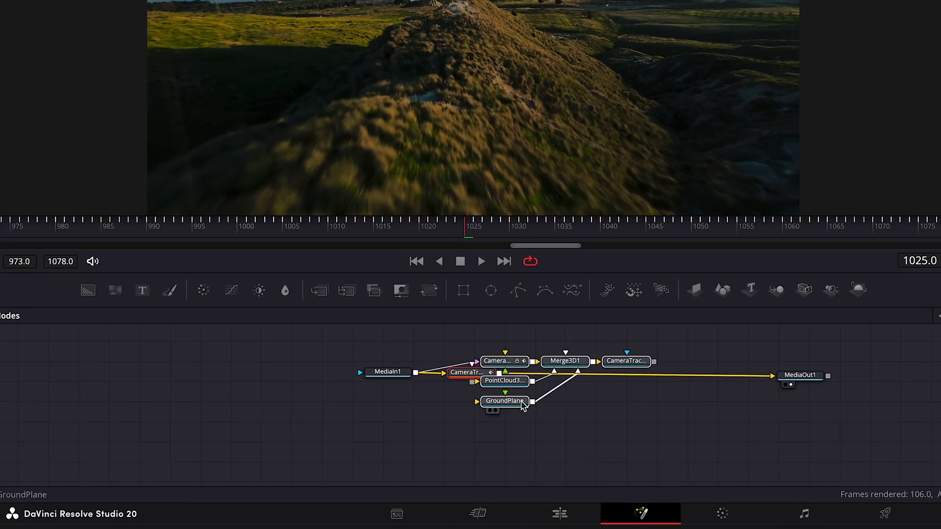
Step: Move the exported scene nodes clear, delete the original CameraTracker1 node, and connect the scene's renderer to MediaOut1
{"action": "left_click_drag", "start_coordinate": [516, 405], "coordinate": [446, 455]}
{"action": "left_click", "coordinate": [561, 398]}
{"action": "key", "text": "Delete"}
{"action": "mouse_move", "coordinate": [773, 375]}
{"action": "left_mouse_down"}
{"action": "mouse_move", "coordinate": [601, 416]}
{"action": "mouse_move", "coordinate": [779, 381]}
{"action": "left_mouse_up"}
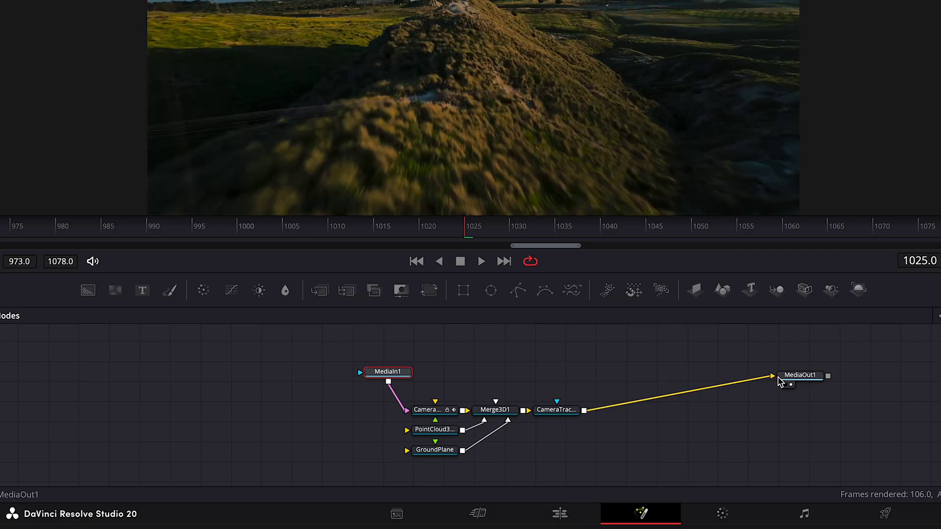
Step: Show Merge3D1 in a second viewer beside MediaOut1 and scrub back to inspect the point cloud
{"action": "left_click", "coordinate": [495, 409]}
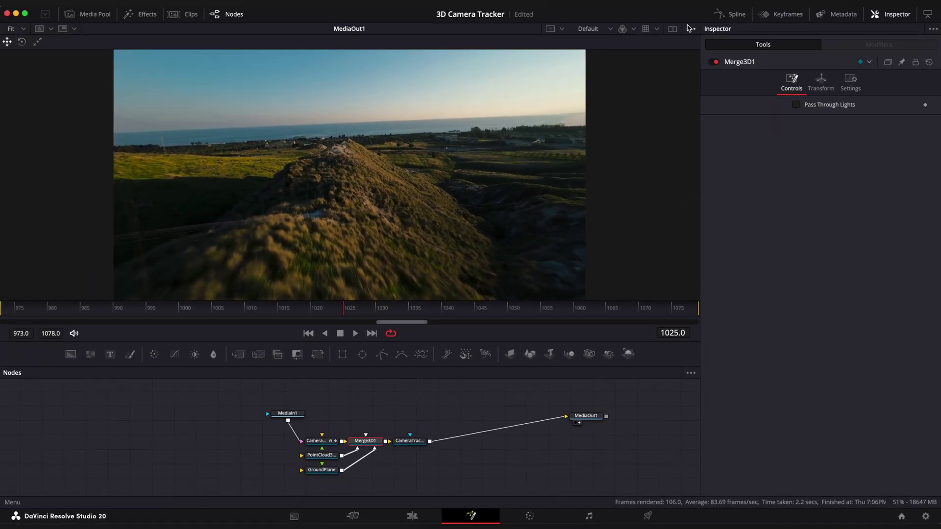
{"action": "left_click", "coordinate": [675, 31]}
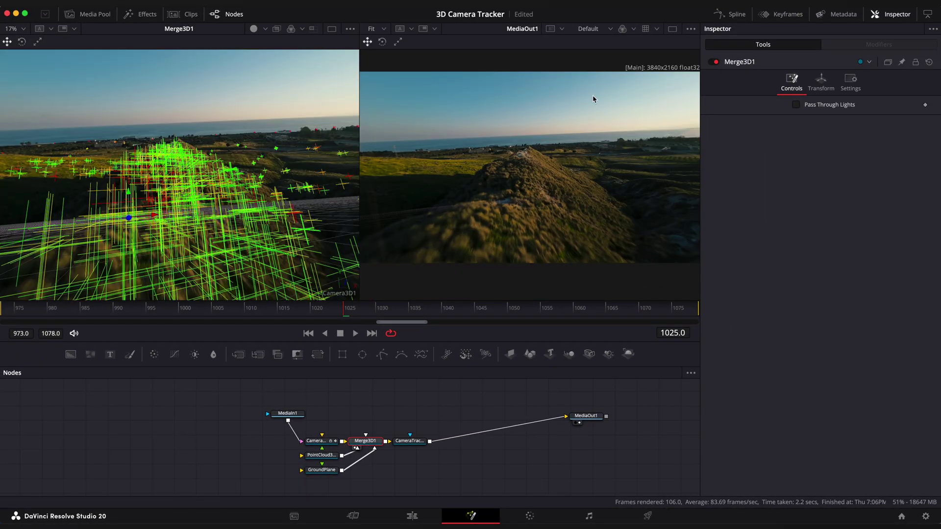
{"action": "left_click_drag", "start_coordinate": [335, 316], "coordinate": [264, 316]}
Step: Reduce the cross size of the PointCloud3D1 markers and go to frame 987
{"action": "left_click", "coordinate": [316, 455]}
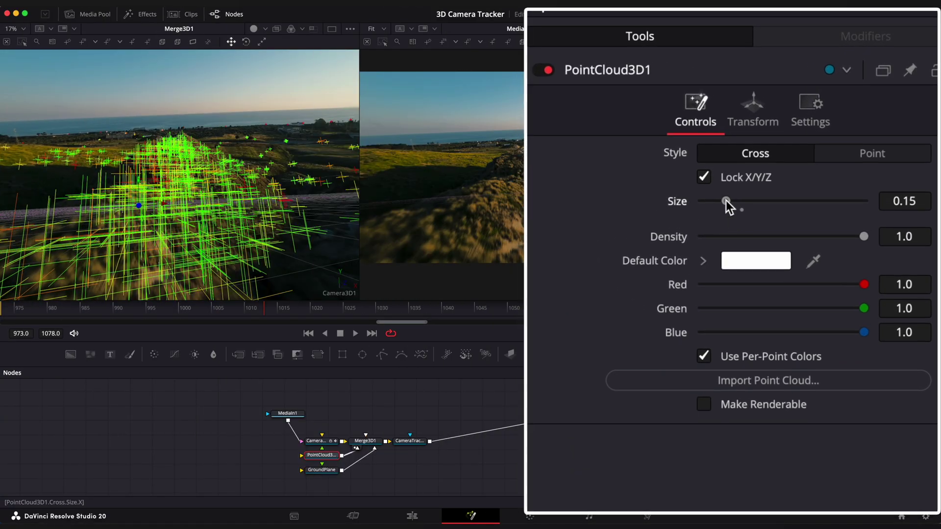
{"action": "left_click_drag", "start_coordinate": [725, 202], "coordinate": [707, 206]}
{"action": "left_click_drag", "start_coordinate": [260, 313], "coordinate": [94, 307]}
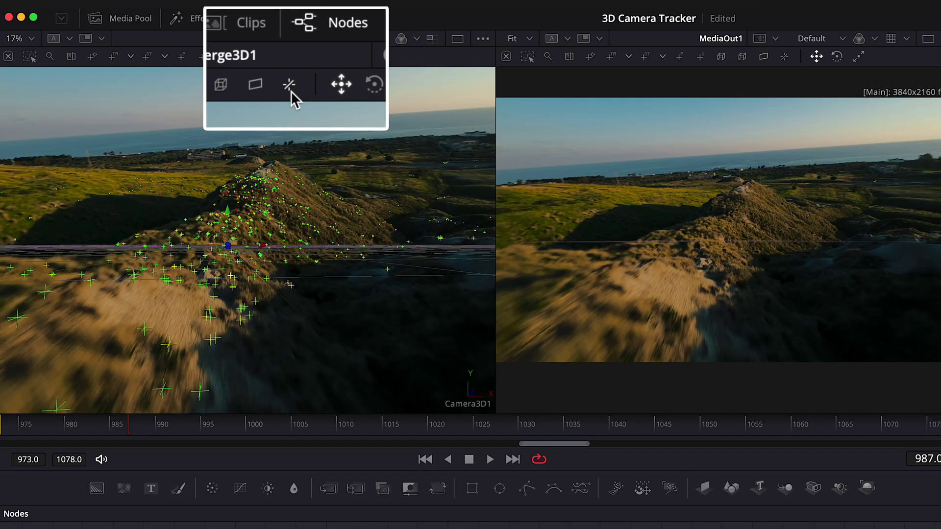
Step: Create a locator for point auto_338 of the point cloud, disconnect it, and place it away from the other nodes
{"action": "left_click", "coordinate": [291, 91]}
{"action": "left_click", "coordinate": [505, 442]}
{"action": "key", "text": "BackSpace"}
{"action": "left_click", "coordinate": [461, 442]}
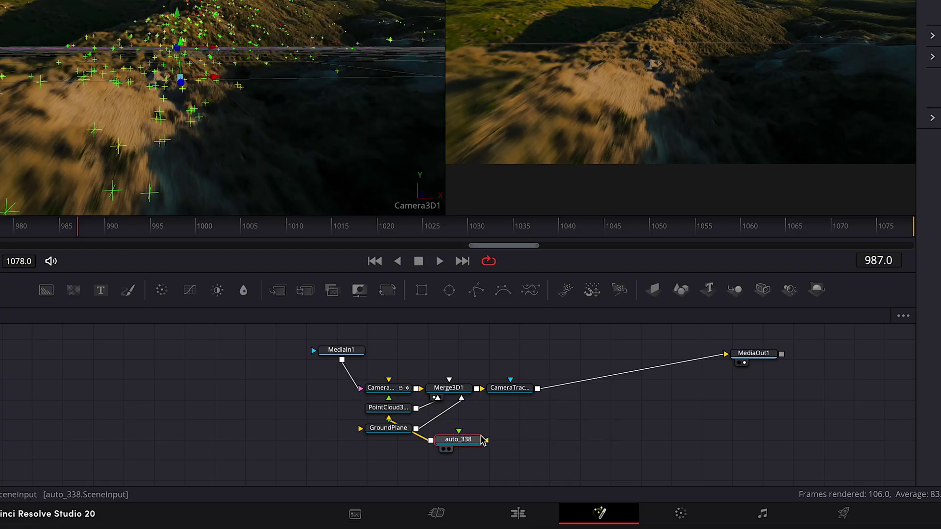
{"action": "left_click_drag", "start_coordinate": [462, 446], "coordinate": [212, 411]}
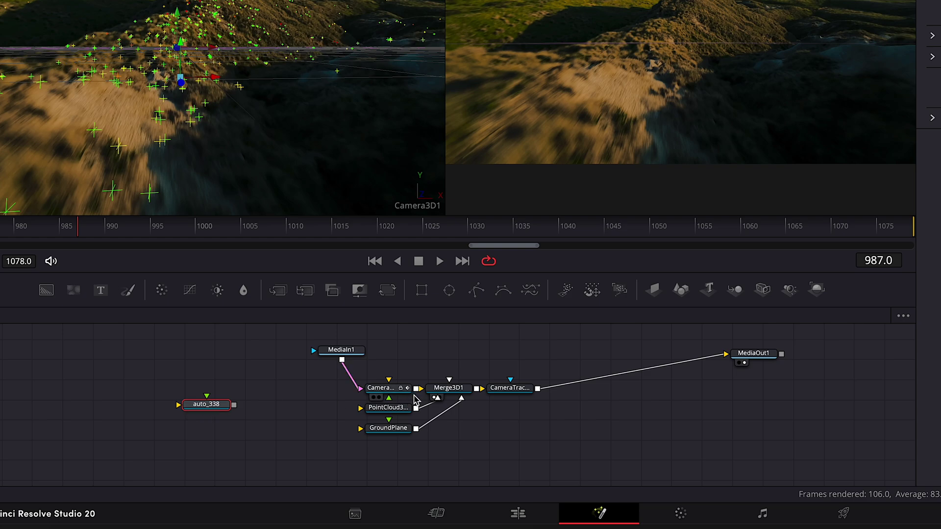
Step: Add a Text3D node feeding Merge3D1 that reads "3D" in Boldfinger Regular at size 1.36
{"action": "left_click", "coordinate": [450, 393]}
{"action": "left_click", "coordinate": [709, 293]}
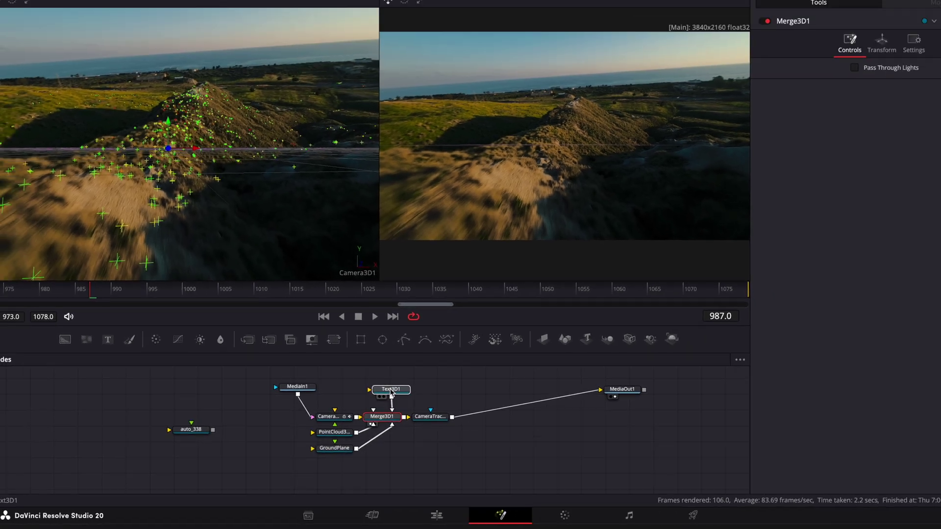
{"action": "left_click", "coordinate": [390, 390]}
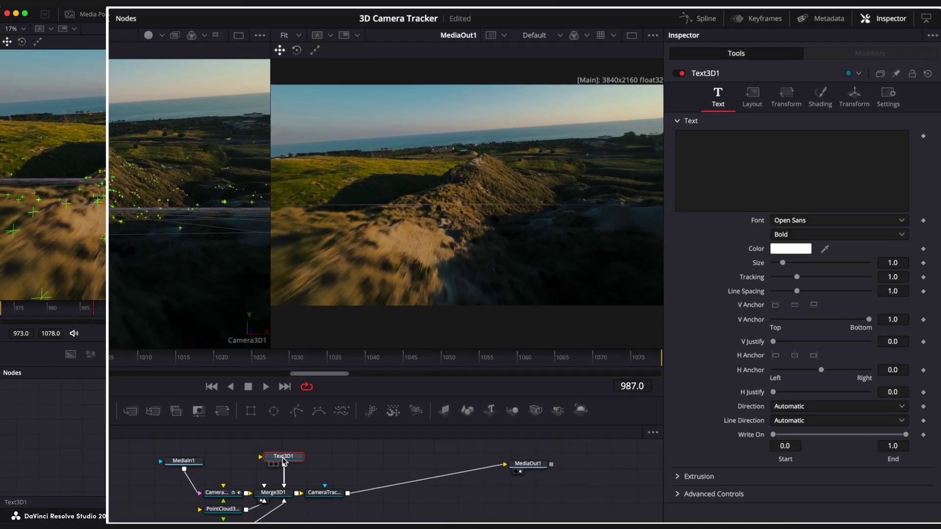
{"action": "left_click", "coordinate": [784, 95]}
{"action": "type", "text": "3D"}
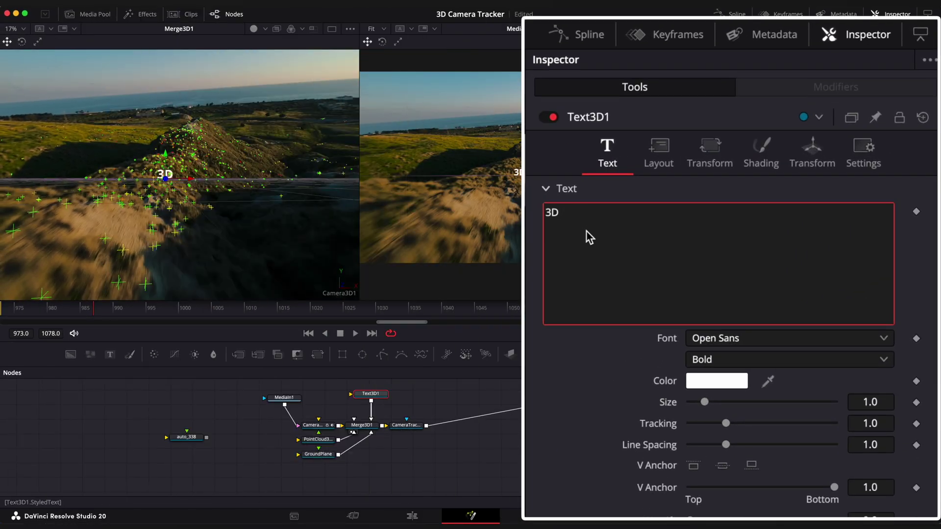
{"action": "left_click", "coordinate": [711, 339]}
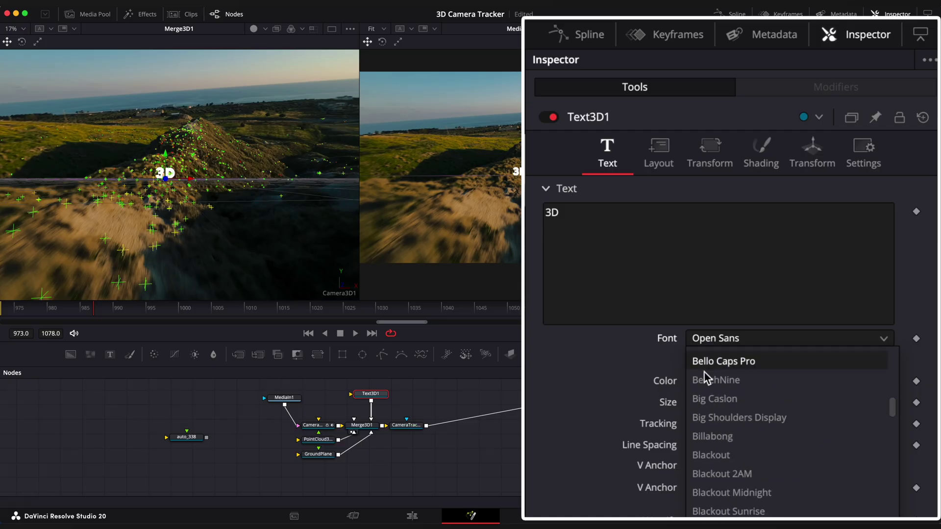
{"action": "left_click", "coordinate": [713, 514]}
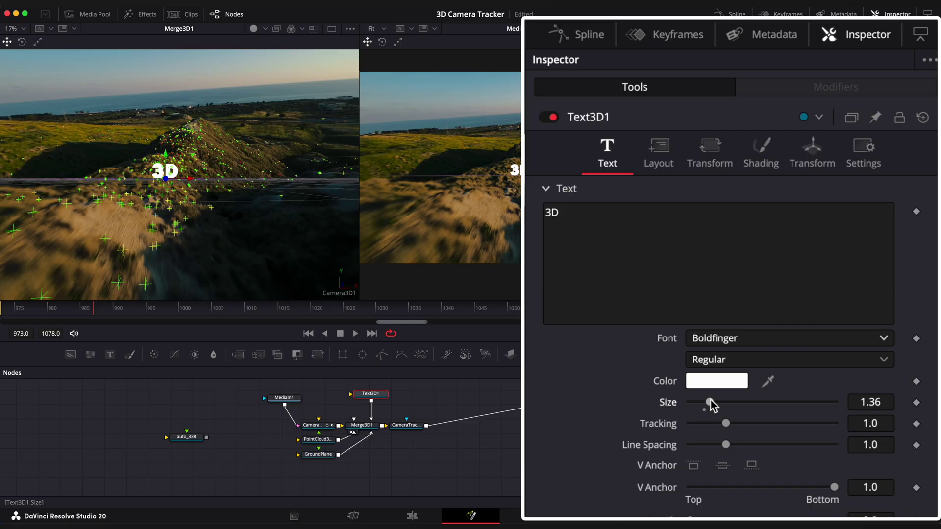
Step: Copy the X translation of the auto_338 locator into the X translation of Text3D1
{"action": "left_click", "coordinate": [191, 438]}
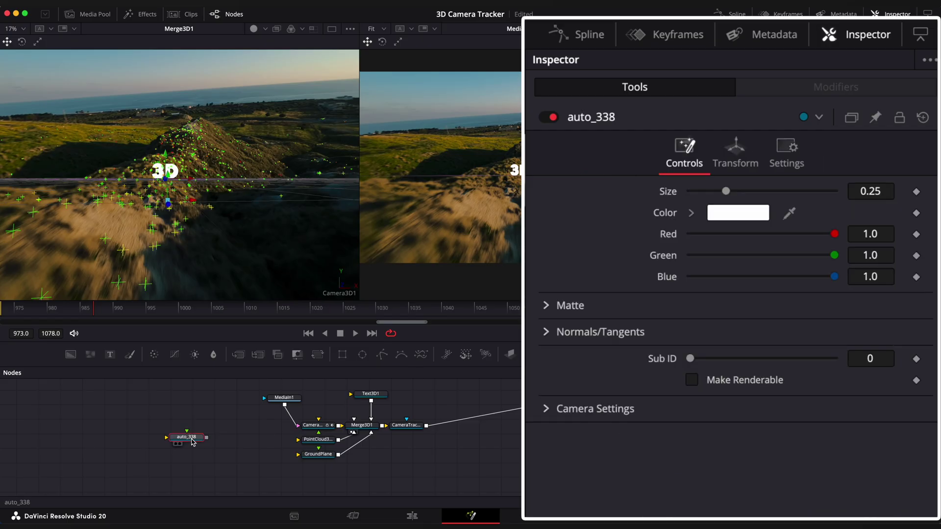
{"action": "left_click", "coordinate": [752, 164]}
{"action": "left_click", "coordinate": [877, 212]}
{"action": "key", "text": "super+c"}
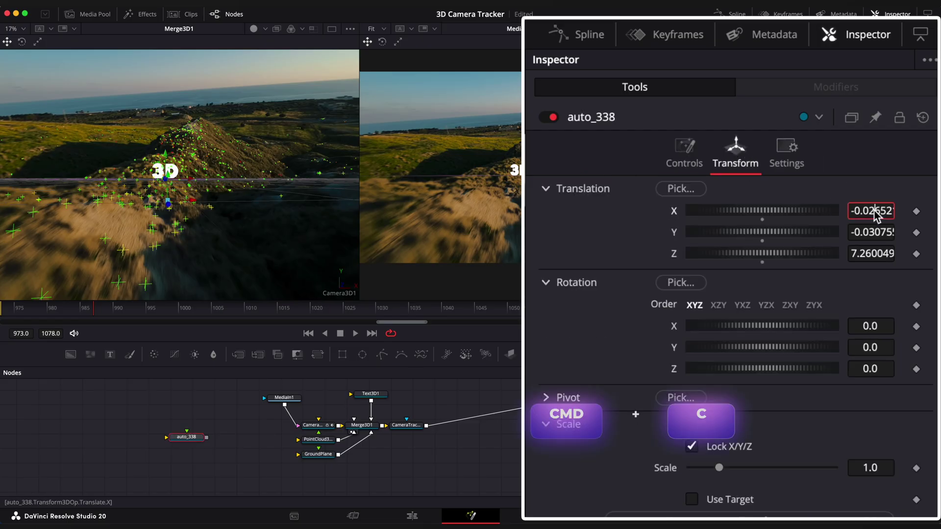
{"action": "left_click", "coordinate": [375, 395]}
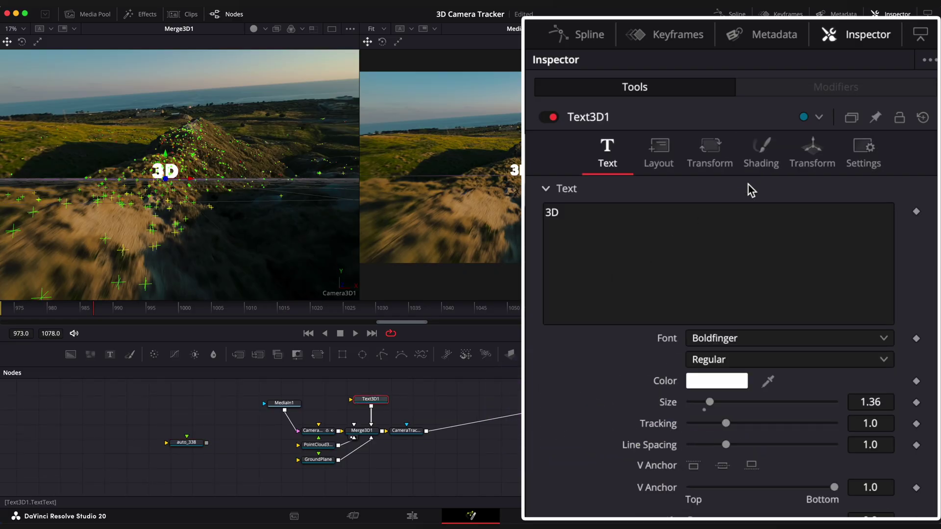
{"action": "left_click", "coordinate": [812, 154]}
{"action": "left_click", "coordinate": [871, 211]}
{"action": "key", "text": "super+v"}
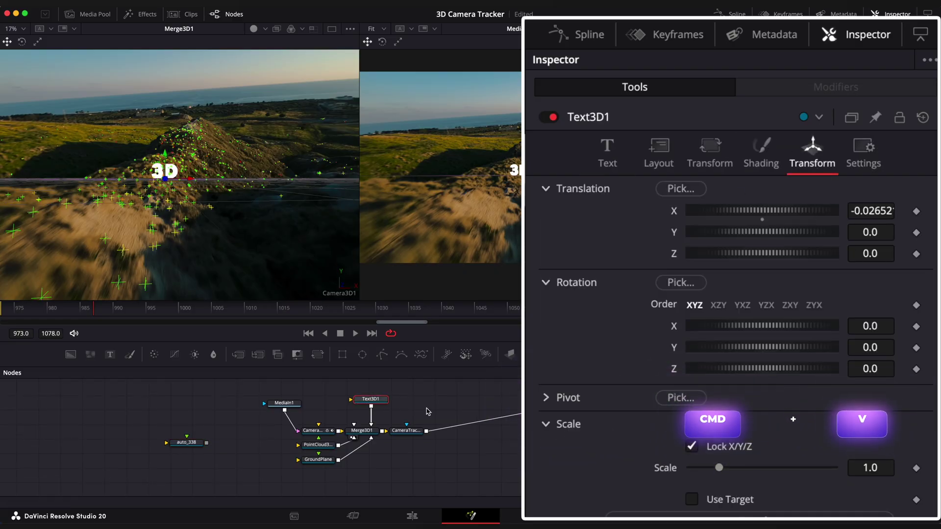
Step: Move the auto_338 locator beside Text3D1 and copy its Y and Z translation values to the text
{"action": "left_click_drag", "start_coordinate": [188, 443], "coordinate": [424, 401]}
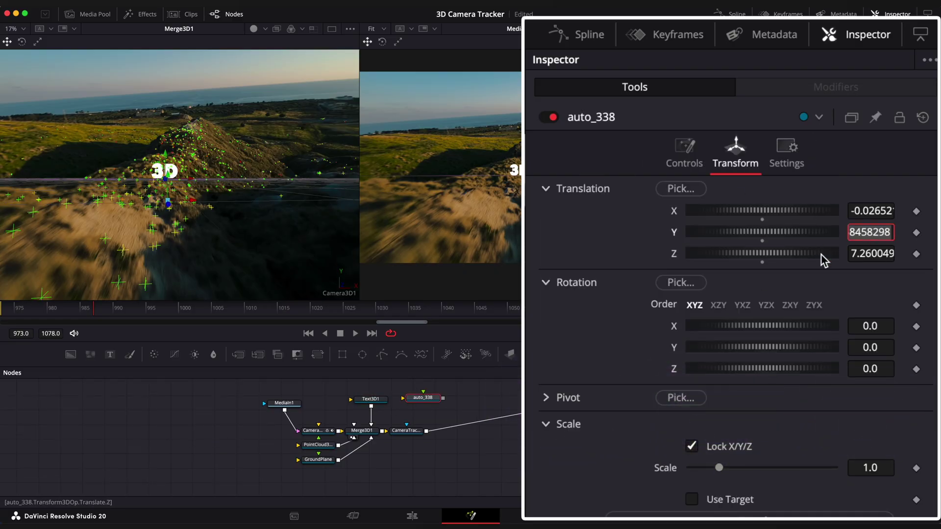
{"action": "left_click", "coordinate": [382, 400]}
{"action": "key", "text": "Tab"}
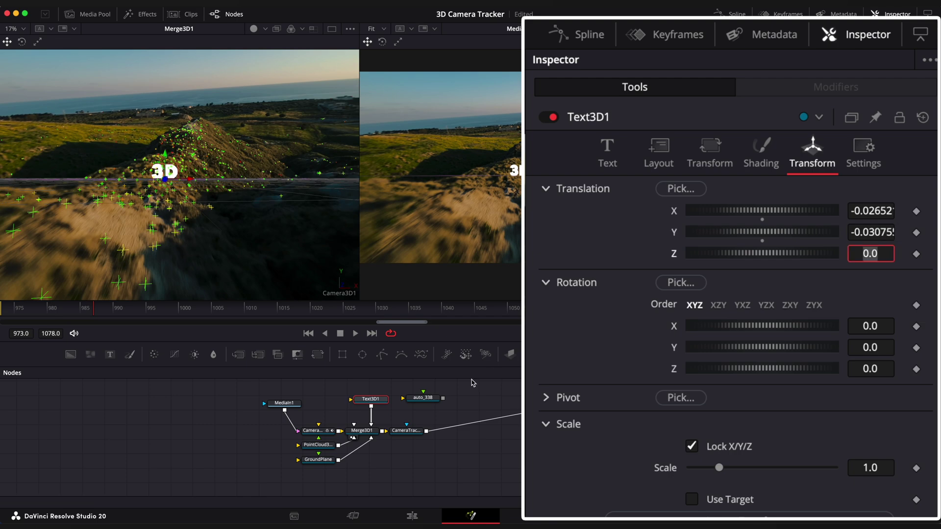
{"action": "left_click", "coordinate": [433, 398]}
{"action": "double_click", "coordinate": [871, 259]}
{"action": "left_click", "coordinate": [371, 401]}
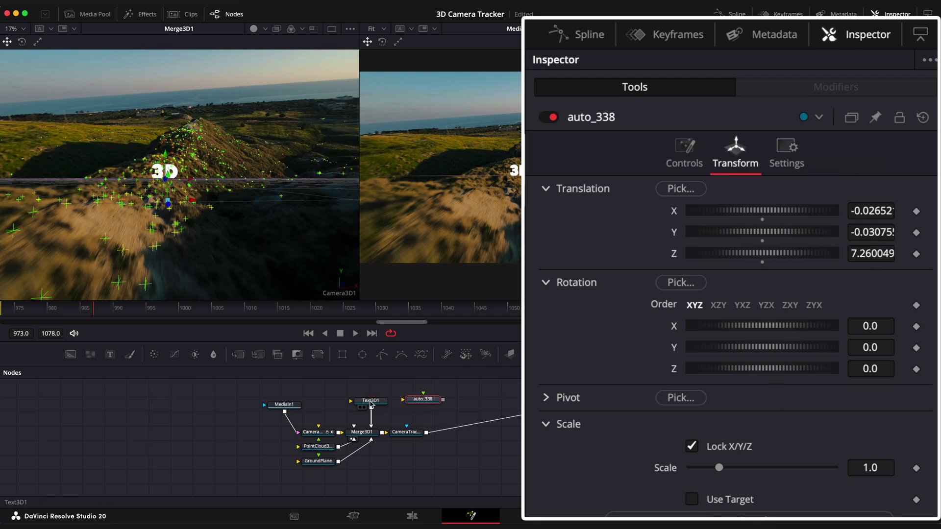
{"action": "key", "text": "Tab"}
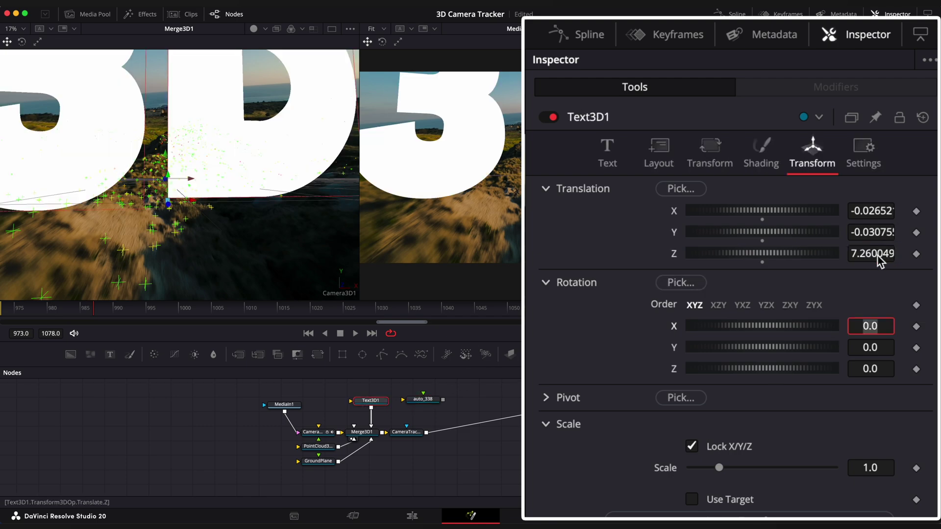
Step: Rename the auto_338 locator as D and move it away from the main node chain
{"action": "left_click", "coordinate": [431, 400]}
{"action": "key", "text": "F2"}
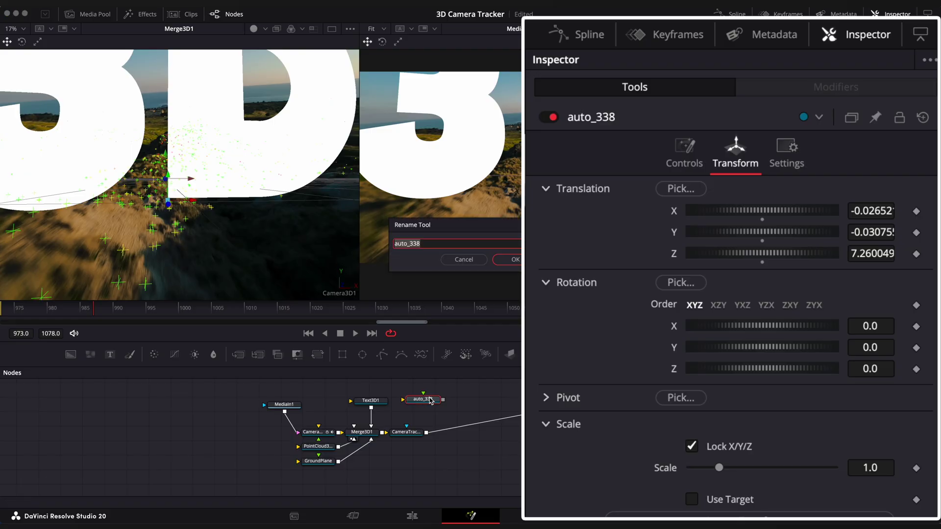
{"action": "key", "text": "Return"}
{"action": "left_click_drag", "start_coordinate": [429, 402], "coordinate": [143, 456]}
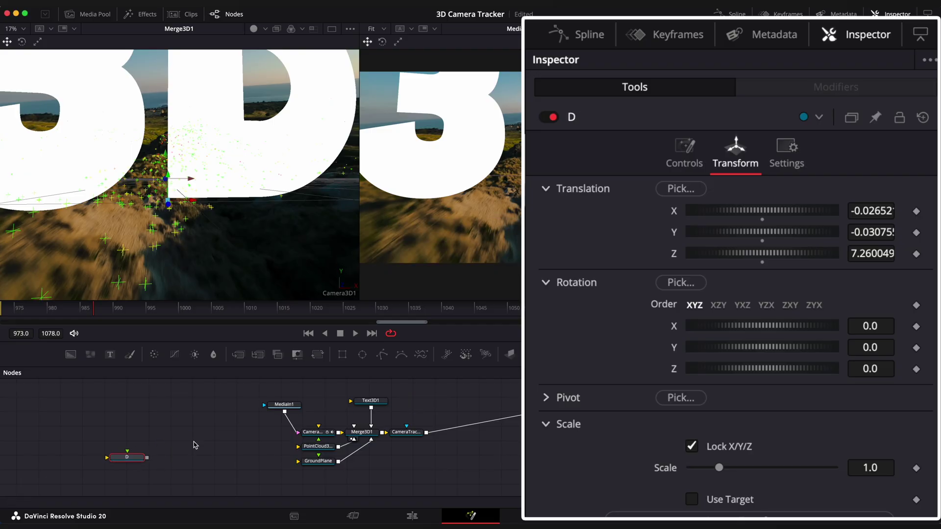
Step: Reduce the size of the "3D" text in Text3D1 so it fits the landscape
{"action": "left_click", "coordinate": [371, 403]}
{"action": "left_click_drag", "start_coordinate": [134, 311], "coordinate": [54, 316]}
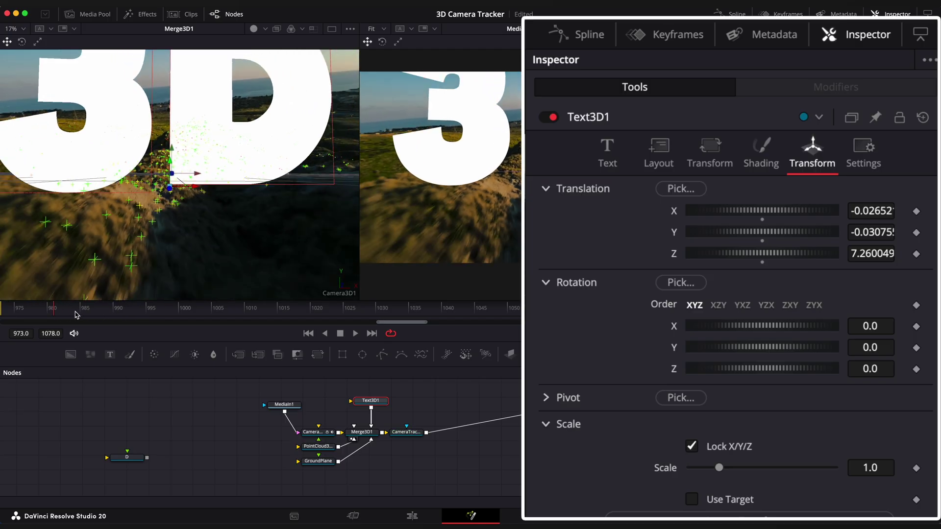
{"action": "left_click", "coordinate": [696, 163]}
{"action": "left_click", "coordinate": [607, 154]}
{"action": "left_click_drag", "start_coordinate": [711, 404], "coordinate": [695, 407]}
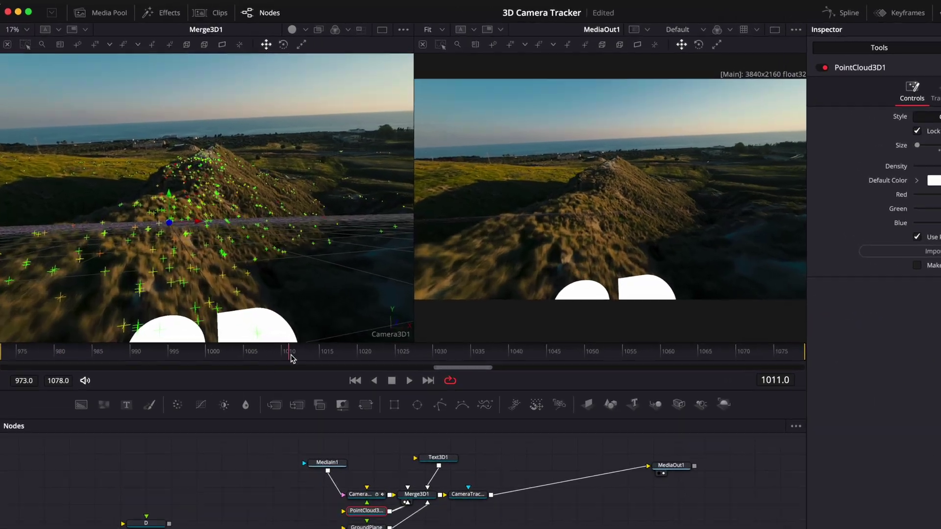
Step: Create a locator from a point cloud point on the hill at frame 1019 and delete the extra Merge3D2 node
{"action": "left_click_drag", "start_coordinate": [251, 314], "coordinate": [279, 312]}
{"action": "left_click_drag", "start_coordinate": [376, 414], "coordinate": [409, 416]}
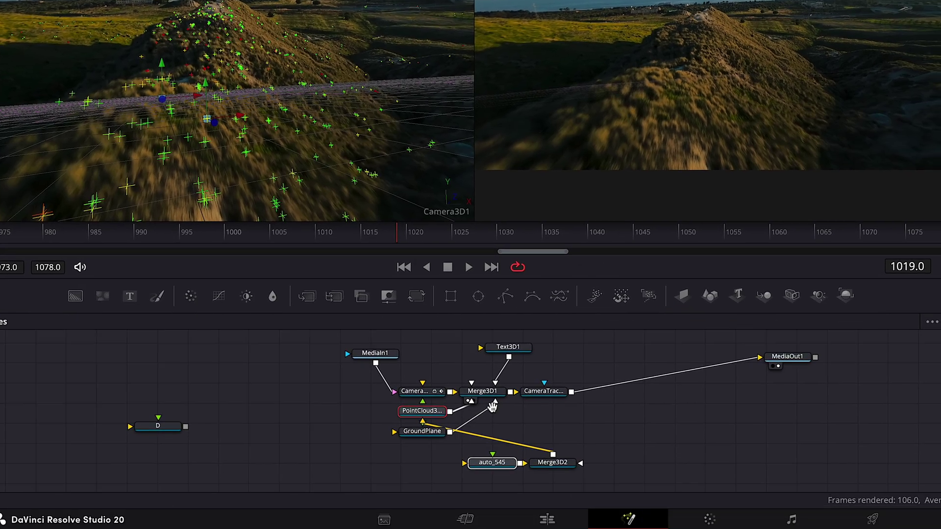
{"action": "scroll", "coordinate": [493, 406], "scroll_direction": "down", "scroll_amount": 1}
{"action": "left_click_drag", "start_coordinate": [556, 445], "coordinate": [571, 447]}
{"action": "key", "text": "Delete"}
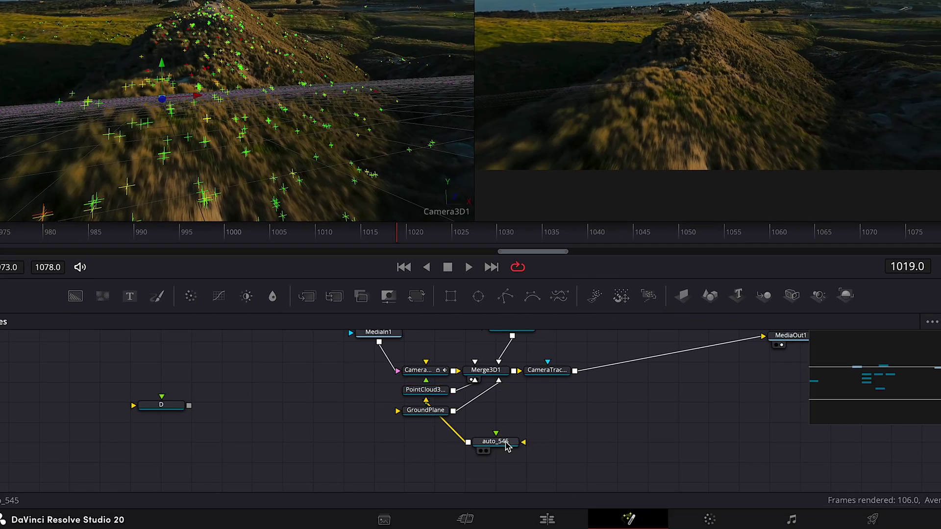
Step: Rename the auto_545 locator as TRACKING and place it above MediaIn1
{"action": "left_click_drag", "start_coordinate": [507, 445], "coordinate": [382, 437]}
{"action": "left_click_drag", "start_coordinate": [382, 436], "coordinate": [313, 431]}
{"action": "key", "text": "F2"}
{"action": "type", "text": "TRACKING"}
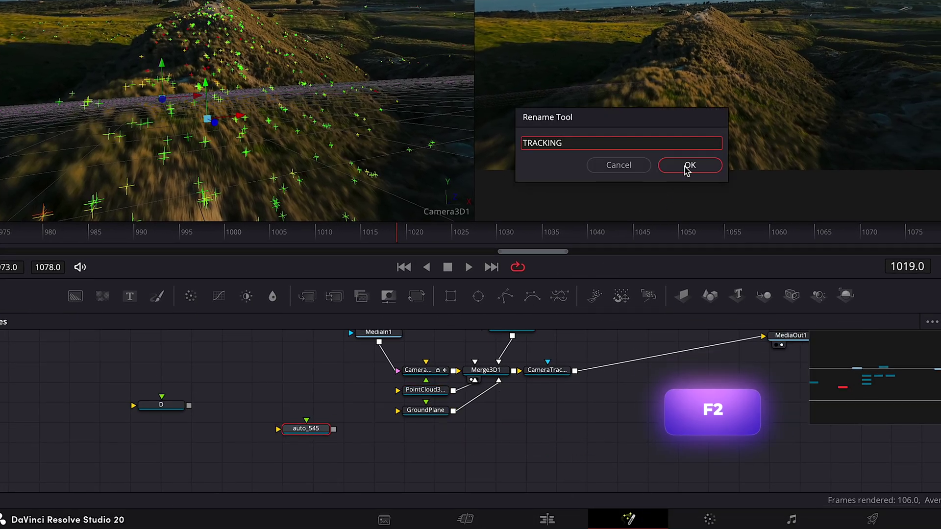
{"action": "left_click", "coordinate": [689, 165]}
{"action": "scroll", "coordinate": [388, 449], "scroll_direction": "up", "scroll_amount": 3}
{"action": "left_click_drag", "start_coordinate": [315, 473], "coordinate": [388, 351]}
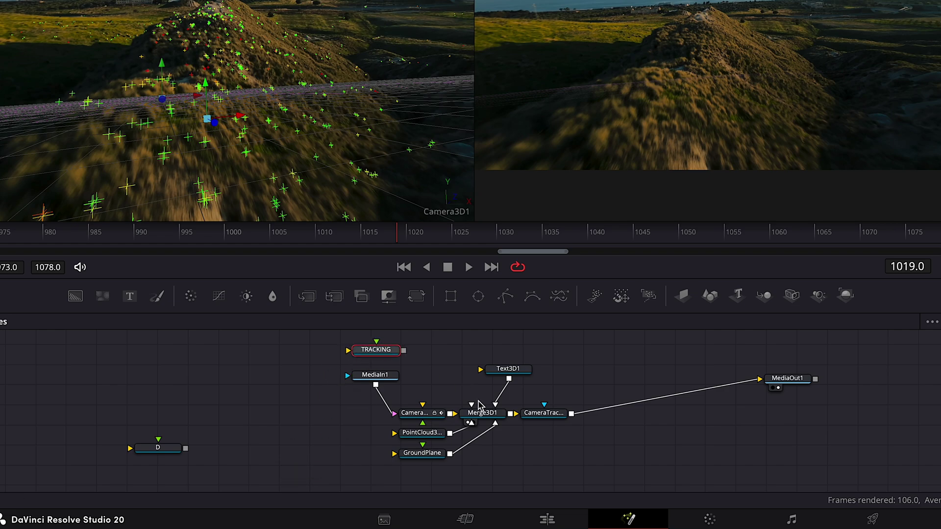
Step: Add a Text3D node feeding Merge3D1 that reads "TRACKING" in Boldfinger Regular
{"action": "left_click", "coordinate": [484, 414]}
{"action": "left_click", "coordinate": [737, 296]}
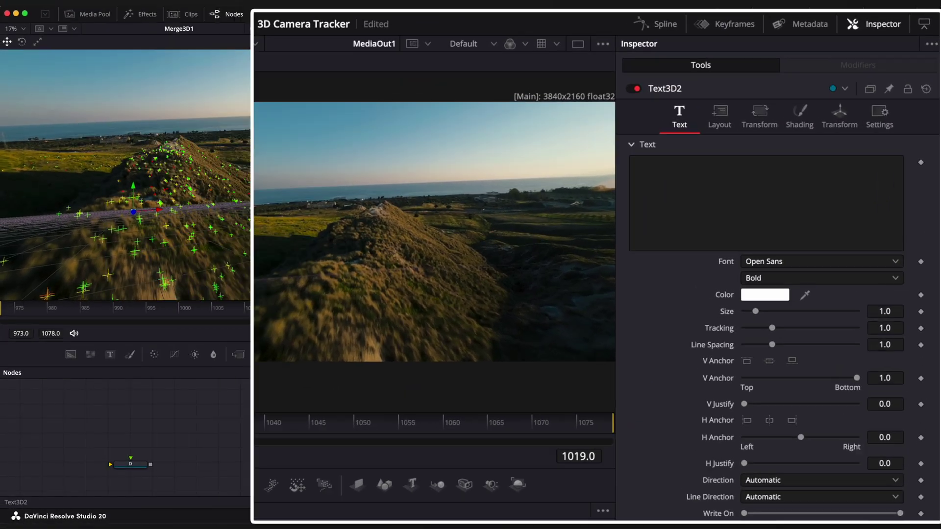
{"action": "left_click", "coordinate": [654, 193]}
{"action": "type", "text": "TRACKING"}
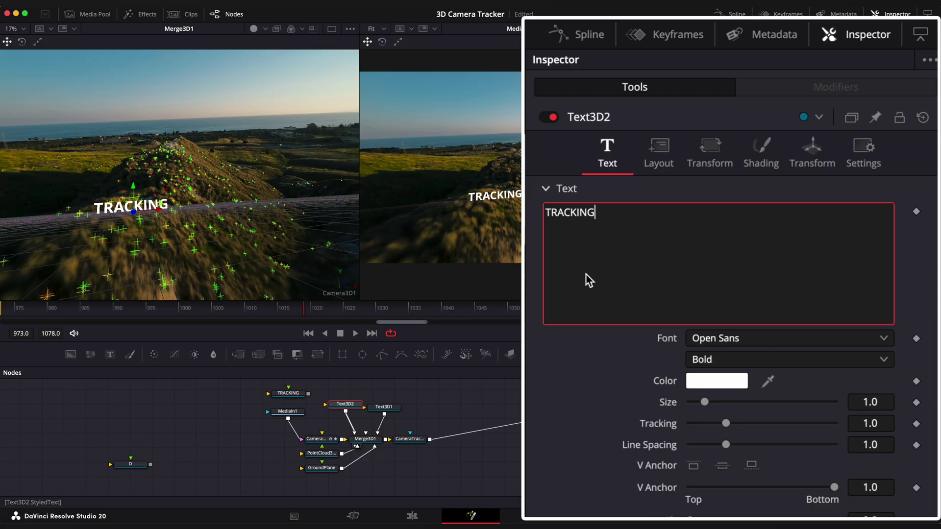
{"action": "left_click", "coordinate": [719, 339]}
{"action": "type", "text": "bobold"}
{"action": "key", "text": "Return"}
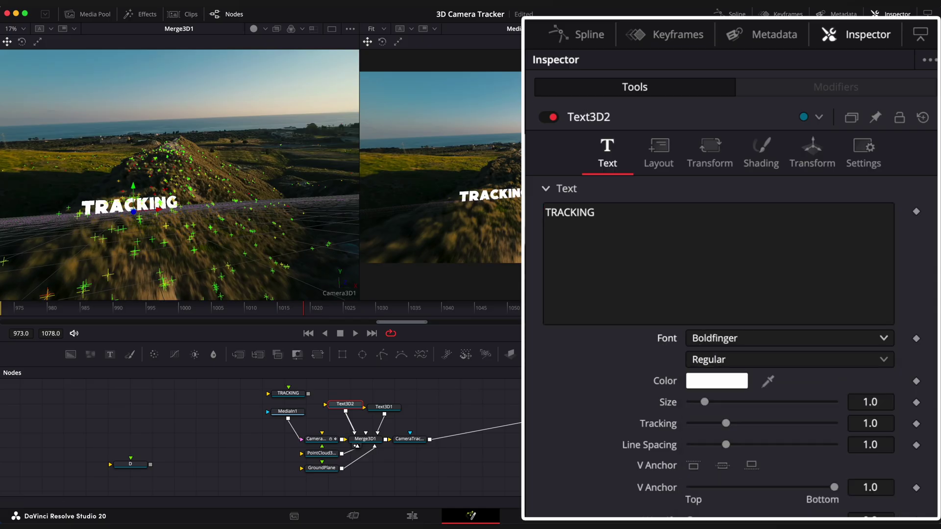
Step: Copy the X translation of the TRACKING locator into the X translation of Text3D2
{"action": "left_click", "coordinate": [296, 394]}
{"action": "left_click", "coordinate": [736, 156]}
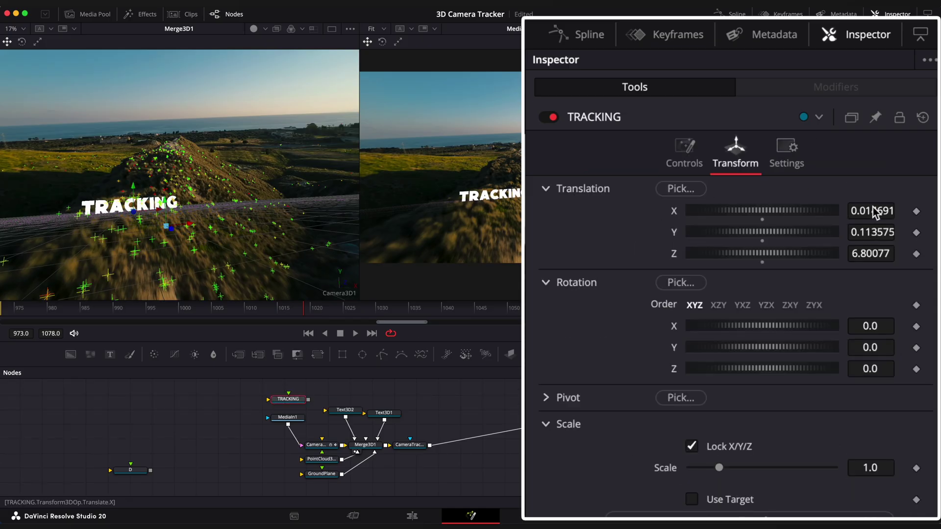
{"action": "left_click", "coordinate": [861, 210]}
{"action": "key", "text": "super+c"}
{"action": "left_click", "coordinate": [347, 413]}
{"action": "left_click", "coordinate": [812, 156]}
{"action": "left_click", "coordinate": [870, 211]}
{"action": "key", "text": "super+v"}
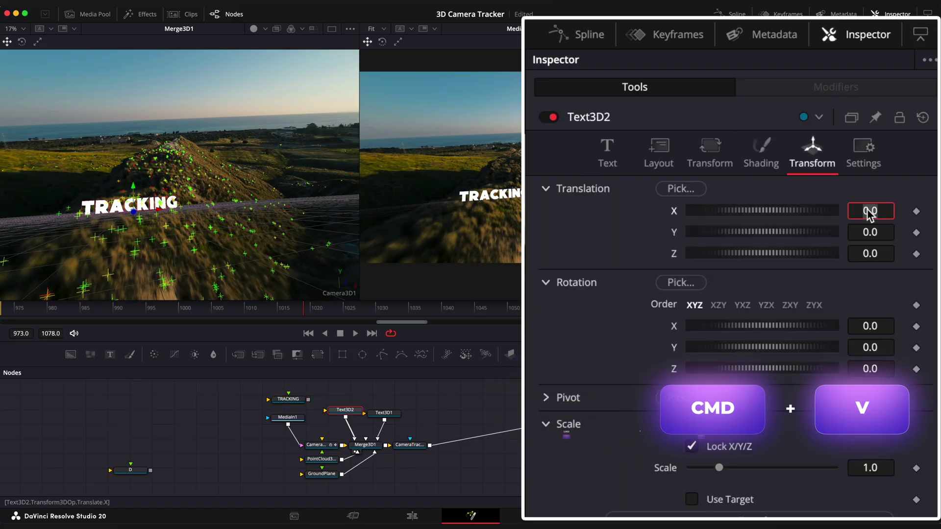
{"action": "key", "text": "Return"}
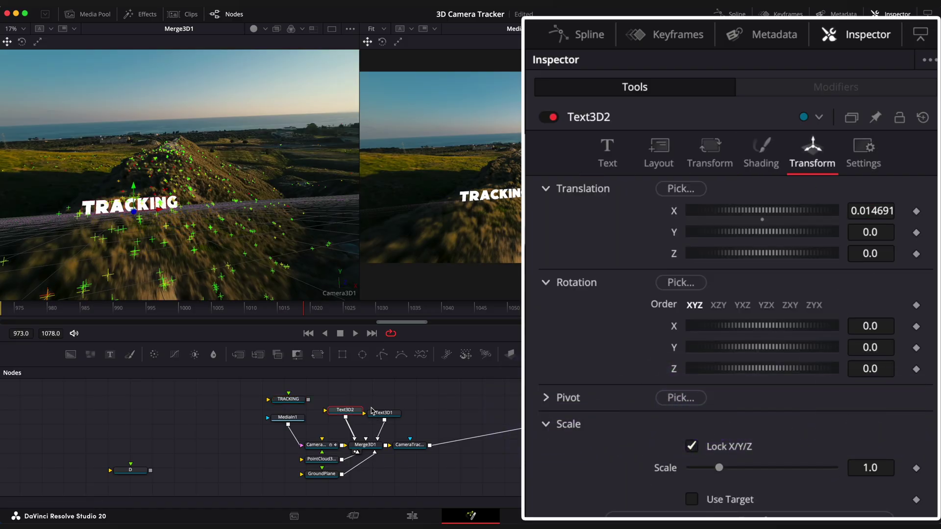
Step: Copy the Y and Z translation values of the TRACKING locator to Text3D2
{"action": "left_click", "coordinate": [296, 400]}
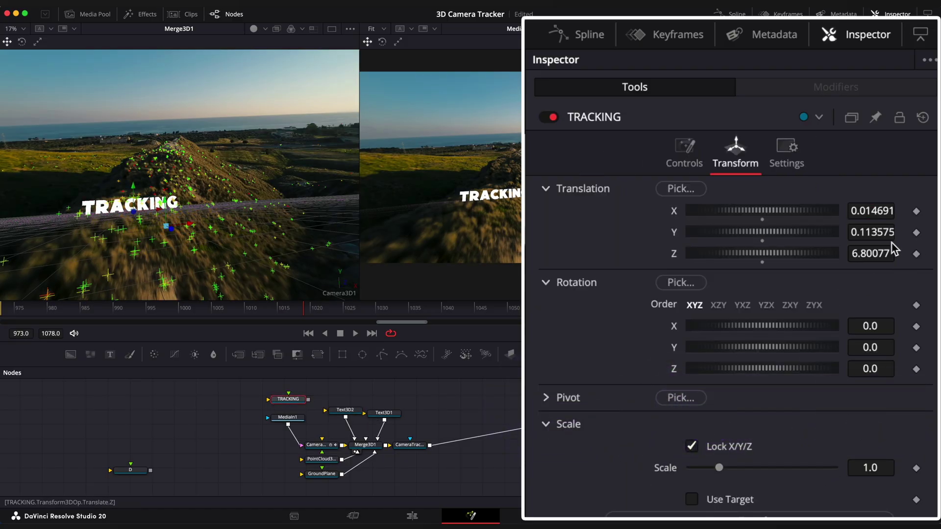
{"action": "left_click", "coordinate": [357, 413]}
{"action": "key", "text": "super+v"}
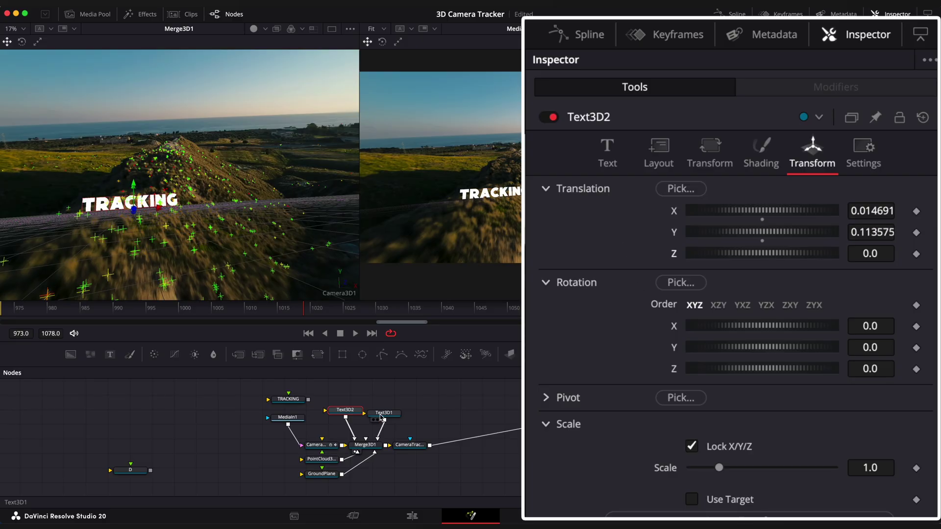
{"action": "left_click", "coordinate": [291, 401]}
{"action": "left_click", "coordinate": [875, 255]}
{"action": "left_click", "coordinate": [353, 410]}
{"action": "key", "text": "Return"}
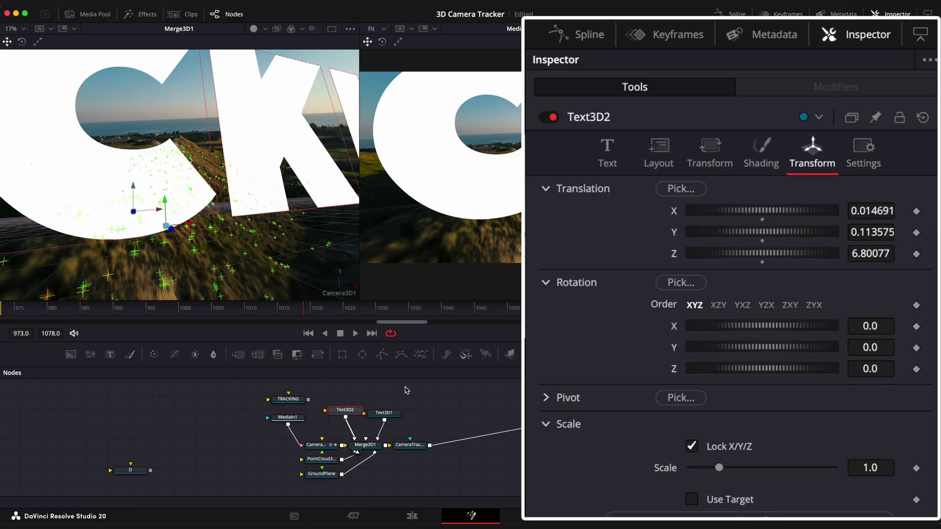
Step: Set the size of the "TRACKING" text to 0.06 and its X rotation to 8.0
{"action": "left_click", "coordinate": [593, 148]}
{"action": "mouse_move", "coordinate": [705, 402]}
{"action": "left_mouse_down"}
{"action": "mouse_move", "coordinate": [690, 401]}
{"action": "mouse_move", "coordinate": [705, 410]}
{"action": "left_mouse_up"}
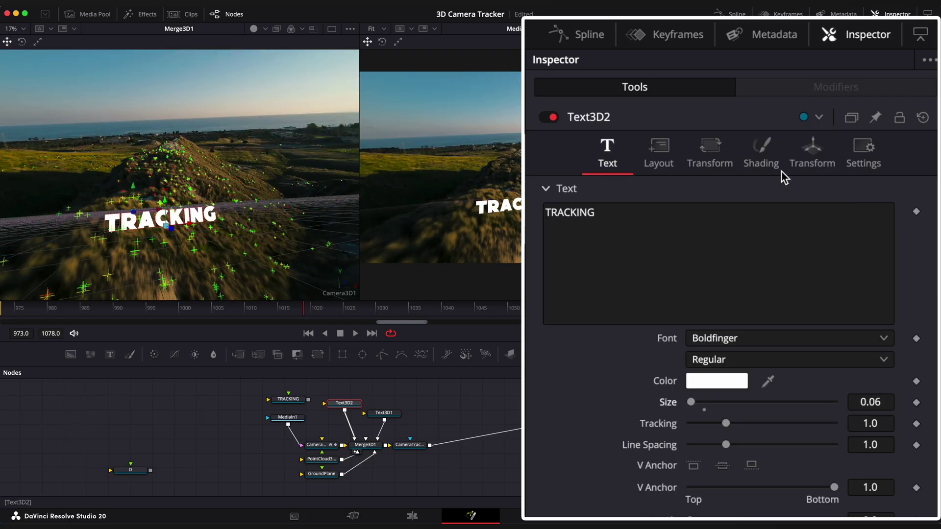
{"action": "left_click", "coordinate": [812, 156]}
{"action": "left_click_drag", "start_coordinate": [760, 352], "coordinate": [772, 371]}
{"action": "left_click_drag", "start_coordinate": [771, 327], "coordinate": [775, 331]}
{"action": "mouse_move", "coordinate": [307, 312]}
{"action": "left_mouse_down"}
{"action": "mouse_move", "coordinate": [221, 313]}
{"action": "mouse_move", "coordinate": [336, 308]}
{"action": "mouse_move", "coordinate": [304, 311]}
{"action": "left_mouse_up"}
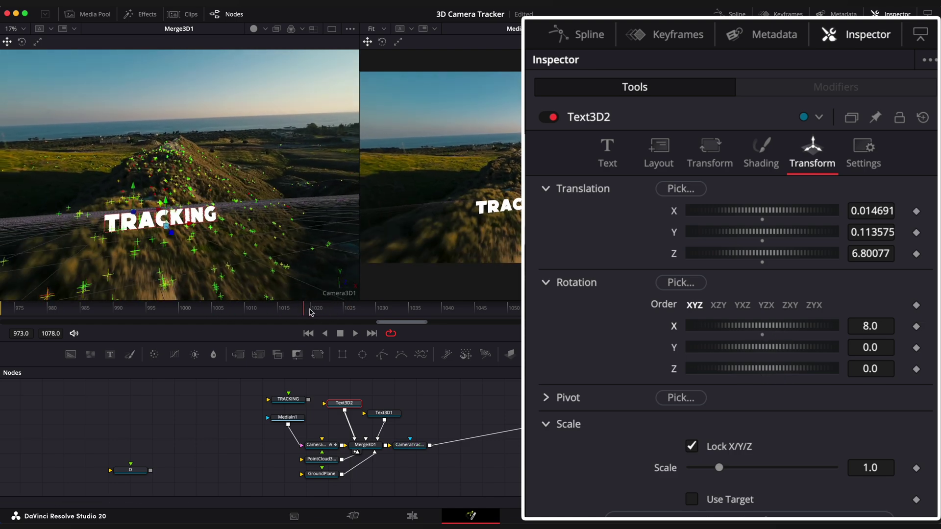
Step: Set the characters' Y offset in Text3D2 to 0.009 and scrub through the clip to check the placement
{"action": "left_click", "coordinate": [715, 156]}
{"action": "left_click_drag", "start_coordinate": [862, 258], "coordinate": [866, 258]}
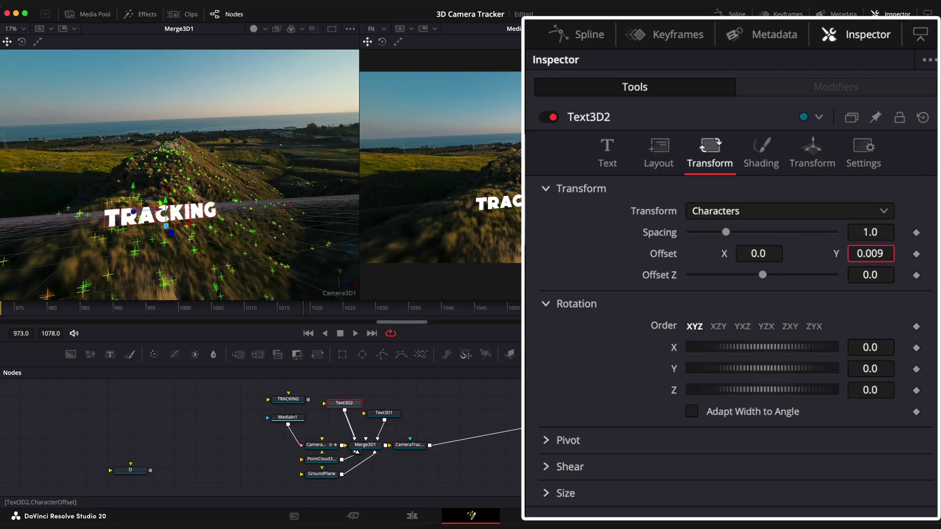
{"action": "left_click_drag", "start_coordinate": [240, 313], "coordinate": [123, 327]}
Step: Create a locator from a point cloud point near the hilltop at frame 1059 and delete the extra Merge3D2 node
{"action": "left_click", "coordinate": [327, 461]}
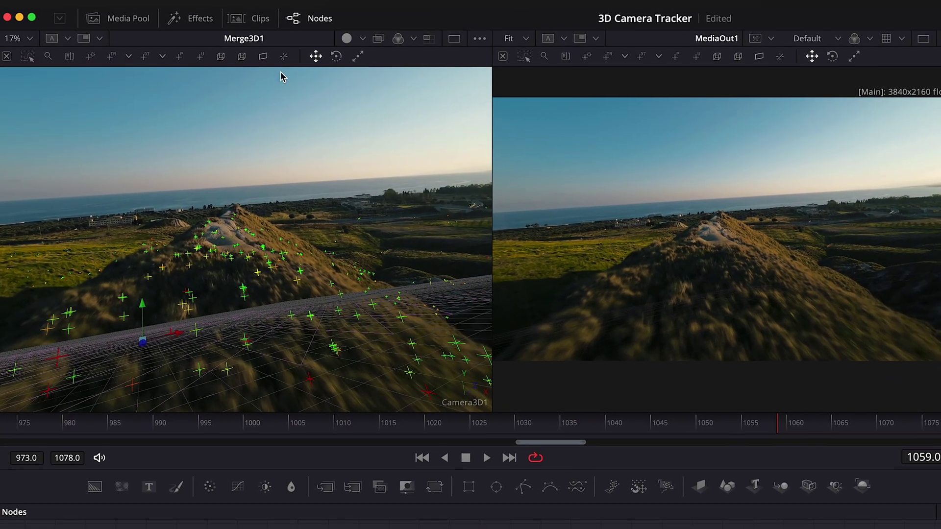
{"action": "left_click", "coordinate": [284, 57]}
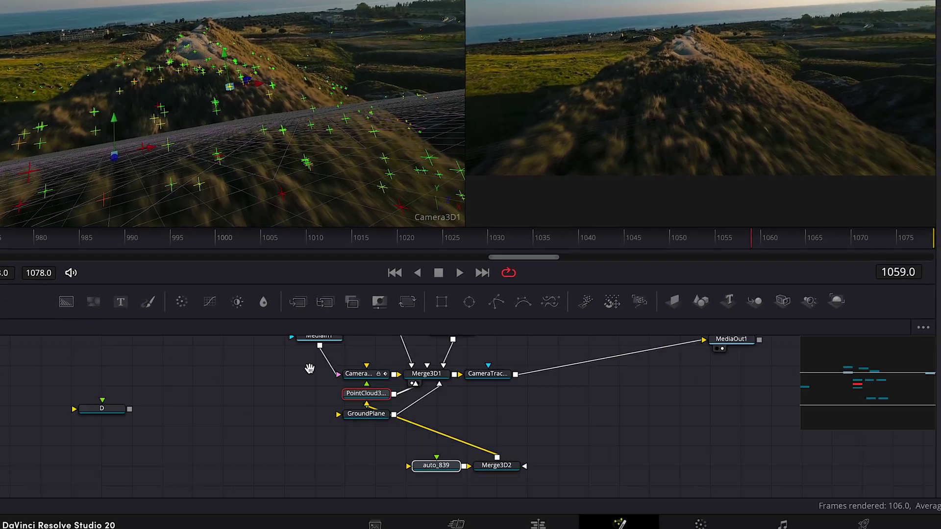
{"action": "left_click_drag", "start_coordinate": [309, 370], "coordinate": [281, 342]}
{"action": "left_click_drag", "start_coordinate": [422, 435], "coordinate": [351, 427]}
{"action": "left_click", "coordinate": [465, 430]}
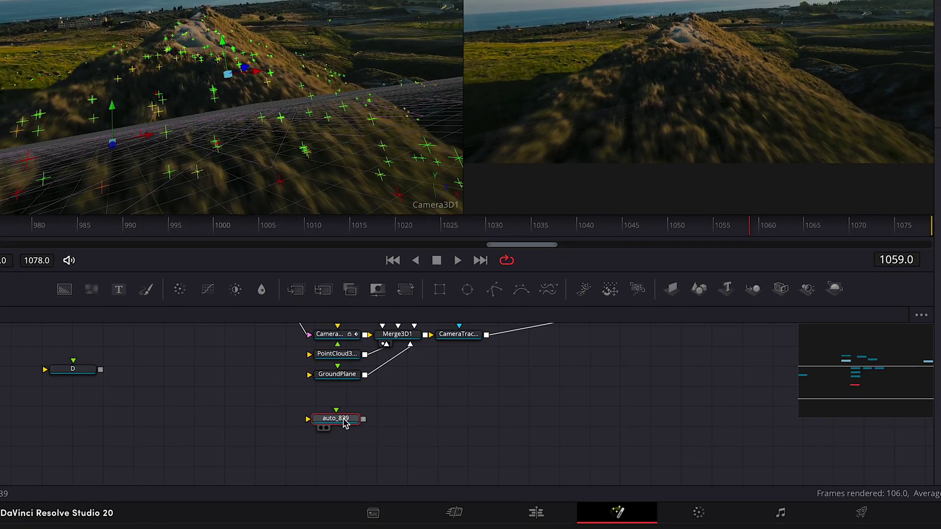
Step: Rename the auto_839 locator as TEXT, place it above MediaIn1, and move the TRACKING locator beside D
{"action": "key", "text": "F2"}
{"action": "type", "text": "TEXT"}
{"action": "key", "text": "Return"}
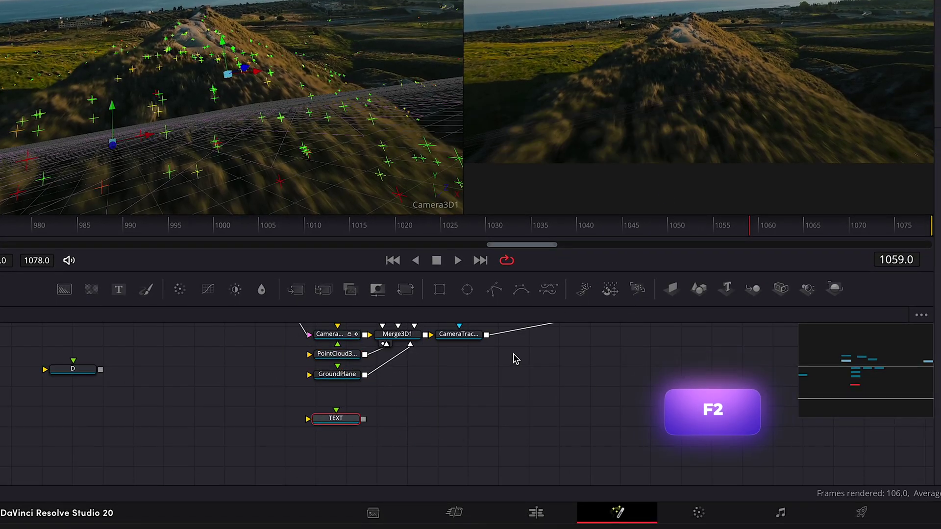
{"action": "left_click_drag", "start_coordinate": [527, 342], "coordinate": [545, 396]}
{"action": "left_click_drag", "start_coordinate": [367, 470], "coordinate": [518, 346]}
{"action": "left_click_drag", "start_coordinate": [523, 344], "coordinate": [555, 389]}
{"action": "left_click_drag", "start_coordinate": [531, 389], "coordinate": [539, 358]}
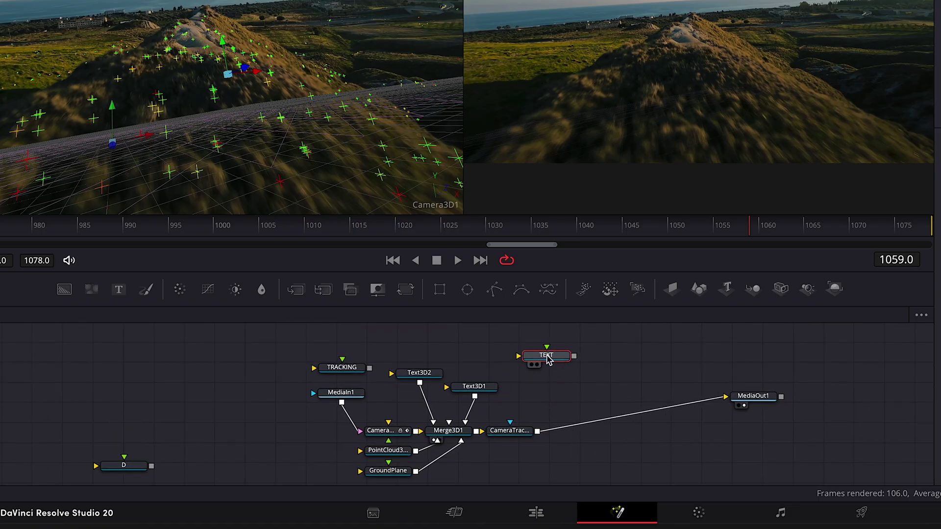
{"action": "left_click_drag", "start_coordinate": [342, 373], "coordinate": [109, 412]}
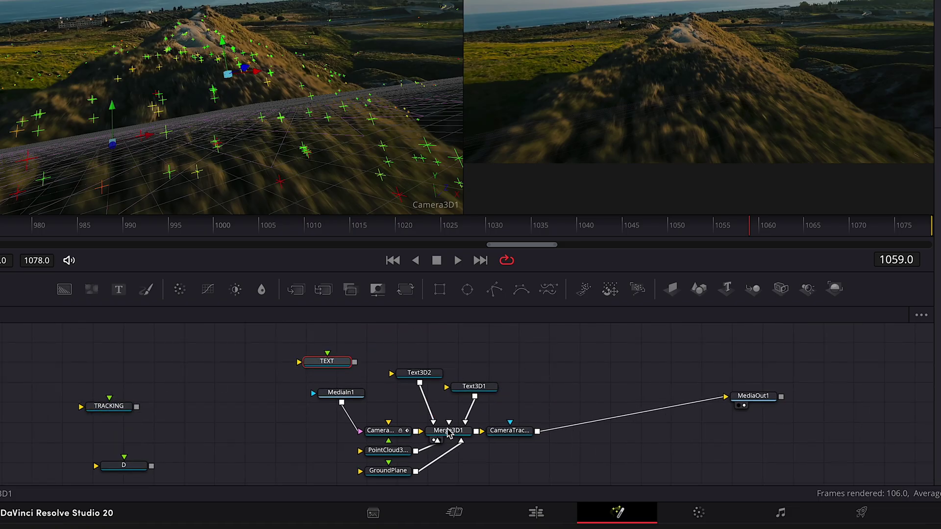
Step: Add a Text3D node feeding Merge3D1, place it near the TEXT locator, and make it read "TEXT" in Boldfinger Regular
{"action": "left_click", "coordinate": [727, 289]}
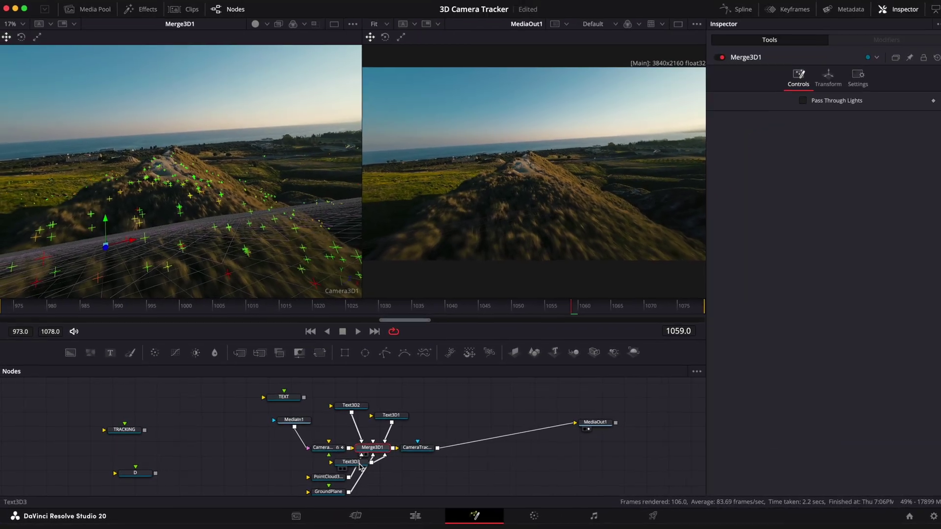
{"action": "left_click_drag", "start_coordinate": [360, 466], "coordinate": [321, 405]}
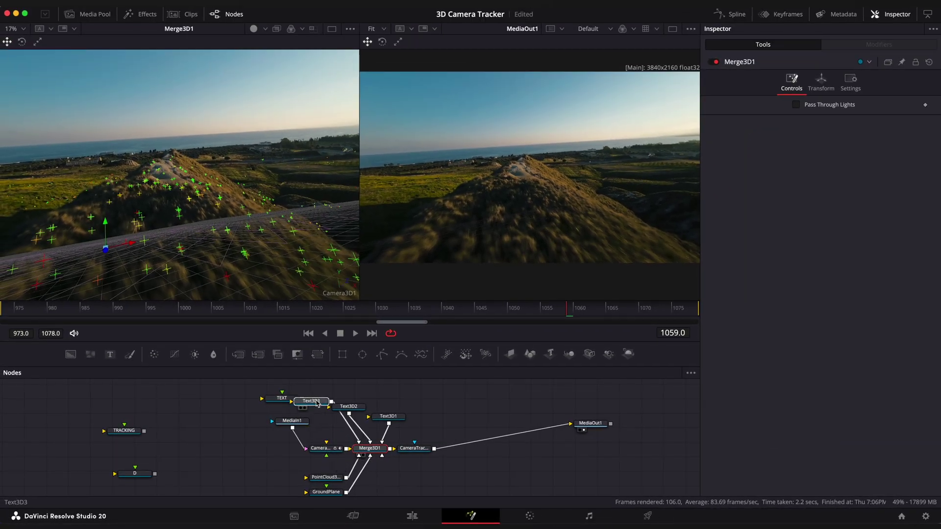
{"action": "left_click", "coordinate": [286, 391]}
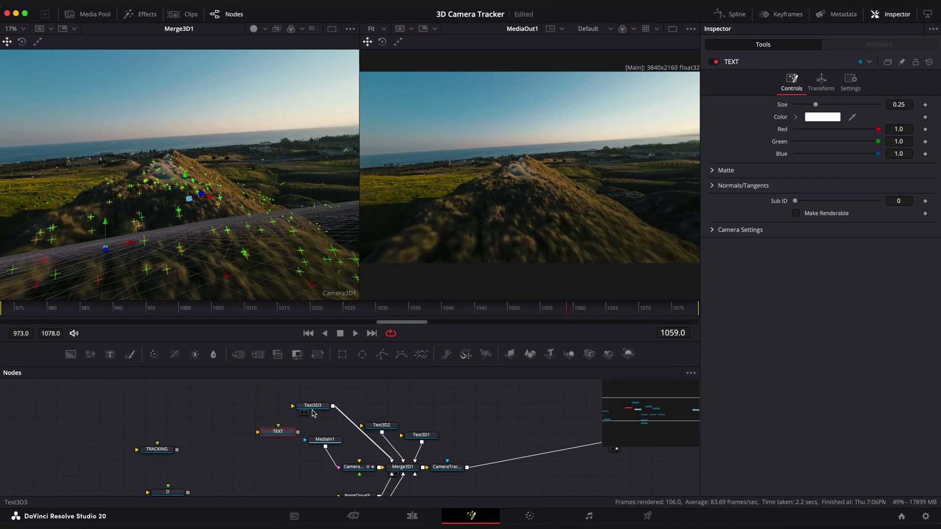
{"action": "type", "text": "TEXT"}
{"action": "left_click", "coordinate": [833, 190]}
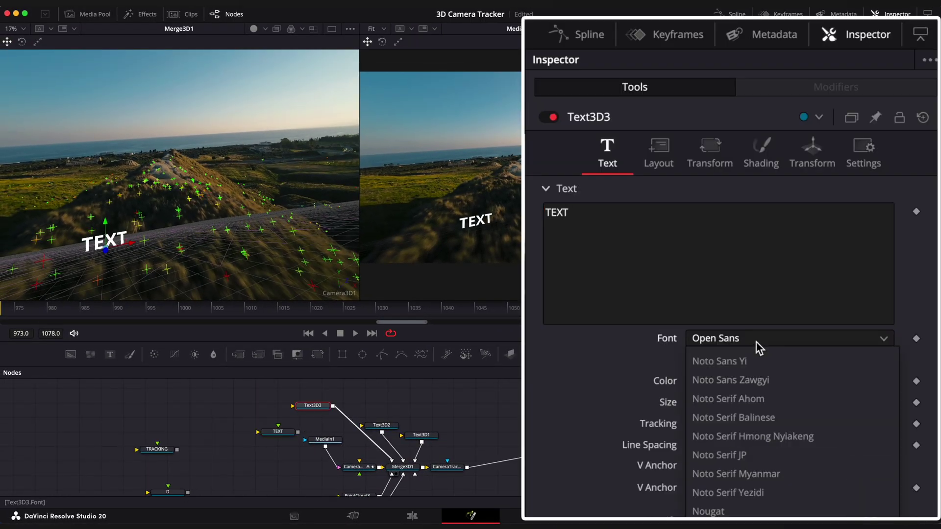
{"action": "scroll", "coordinate": [833, 192], "scroll_direction": "up", "scroll_amount": 15}
{"action": "left_click", "coordinate": [828, 338]}
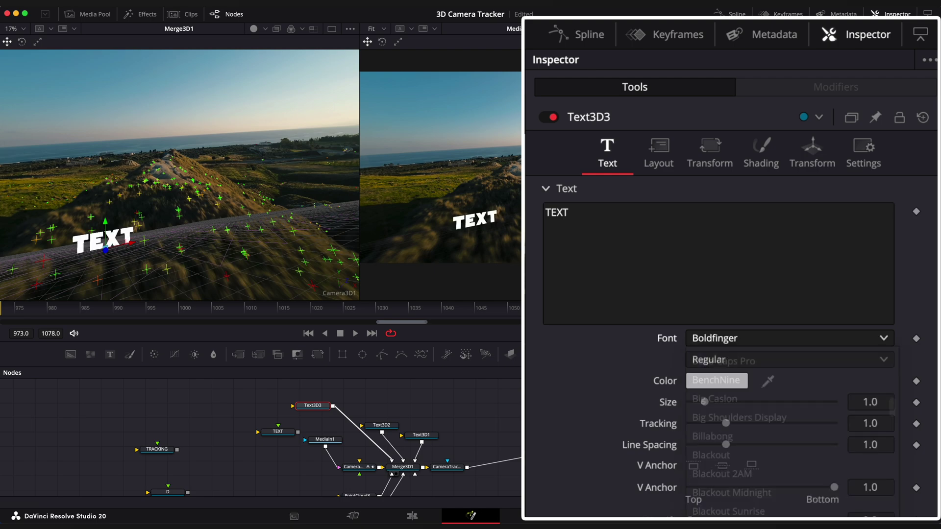
Step: Copy the X translation of the TEXT locator into the X translation of Text3D3
{"action": "left_click", "coordinate": [280, 437]}
{"action": "key", "text": "super+c"}
{"action": "left_click", "coordinate": [735, 156]}
{"action": "left_click", "coordinate": [870, 211]}
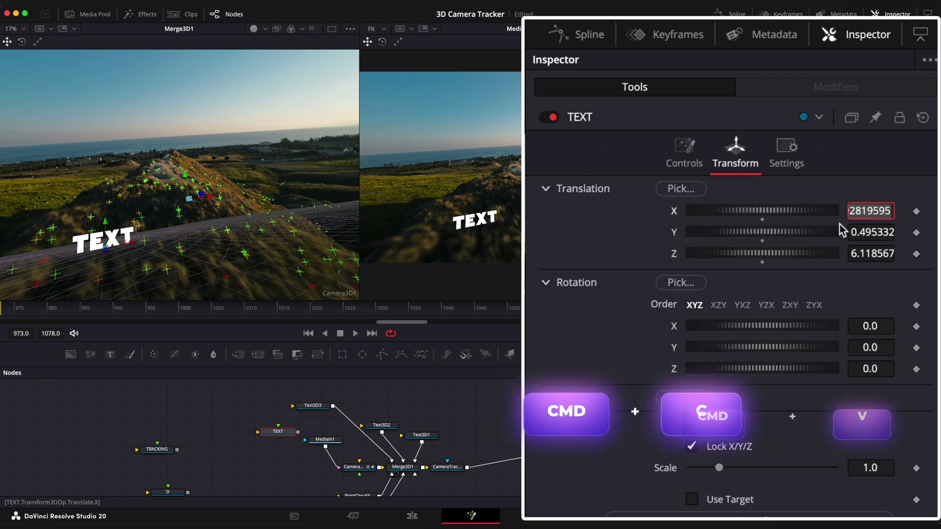
{"action": "key", "text": "super+v"}
{"action": "left_click", "coordinate": [323, 410]}
{"action": "left_click", "coordinate": [813, 156]}
{"action": "left_click", "coordinate": [871, 210]}
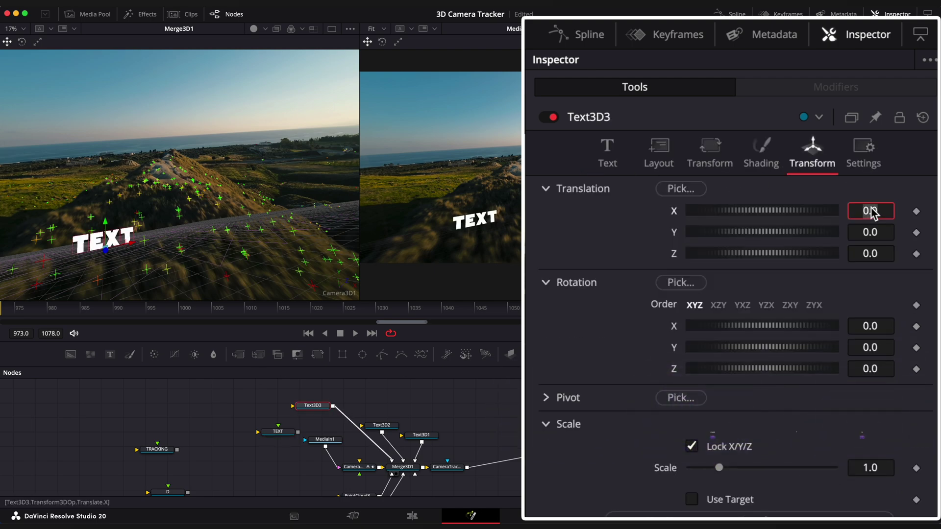
{"action": "key", "text": "super+v"}
Step: Copy the Y and Z translation values of the TEXT locator to Text3D3
{"action": "left_click", "coordinate": [281, 433]}
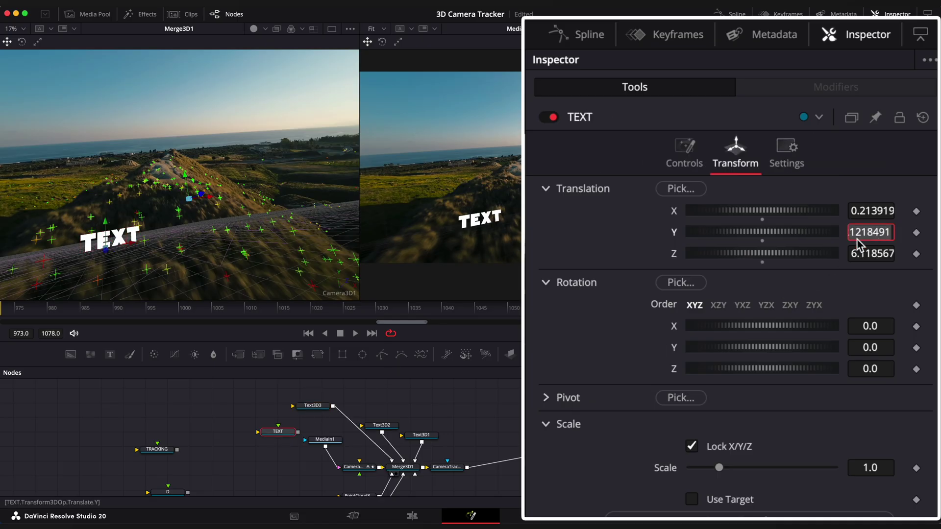
{"action": "left_click", "coordinate": [319, 407]}
{"action": "key", "text": "super+v"}
{"action": "key", "text": "Return"}
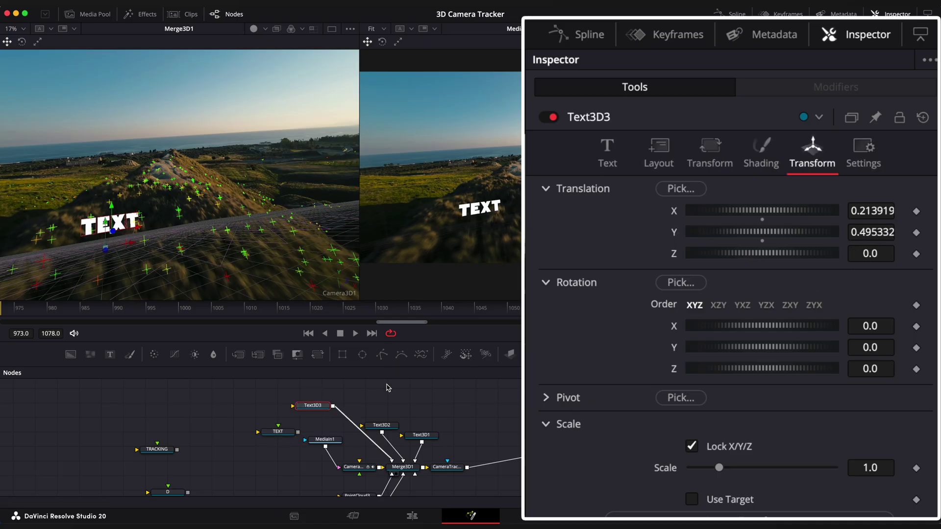
{"action": "left_click", "coordinate": [282, 434]}
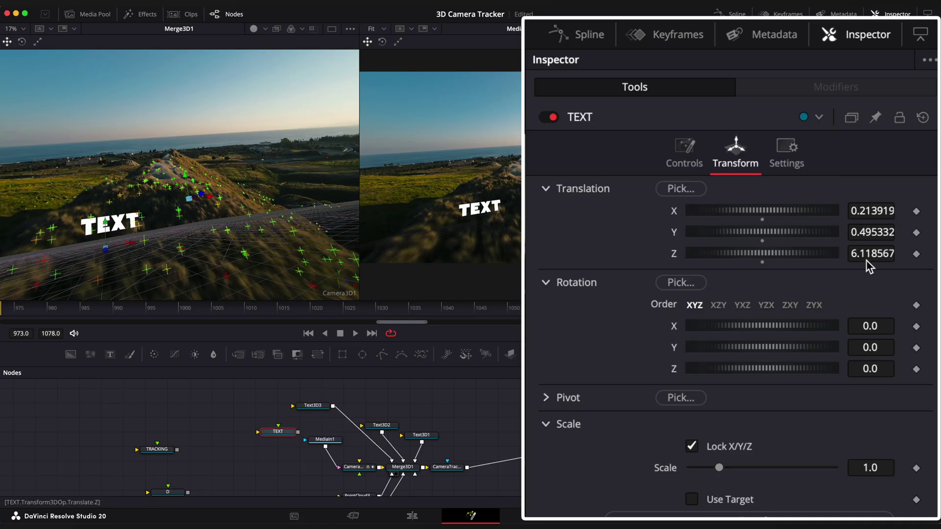
{"action": "left_click", "coordinate": [319, 407]}
{"action": "key", "text": "Return"}
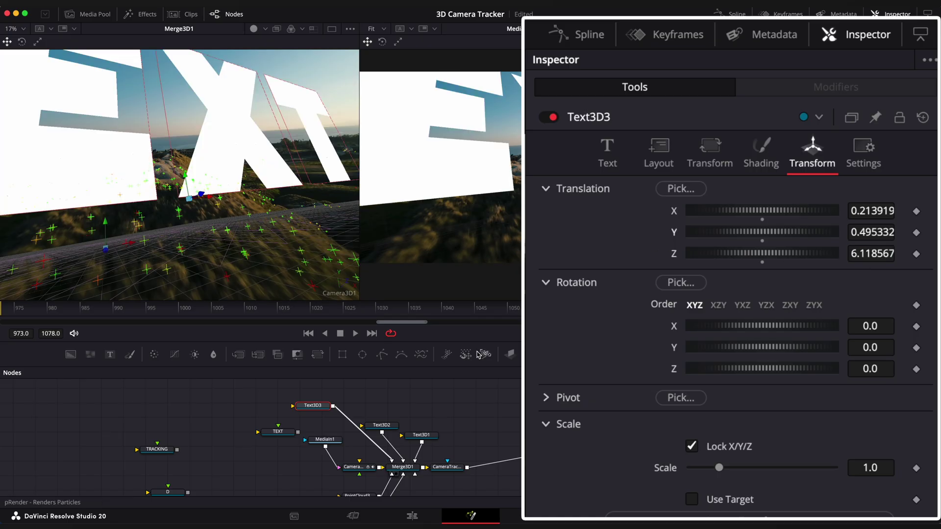
Step: Reduce Text3D3's size to 0.1, set its X rotation to 24, and play back the clip
{"action": "left_click", "coordinate": [613, 164]}
{"action": "left_click_drag", "start_coordinate": [873, 406], "coordinate": [834, 406]}
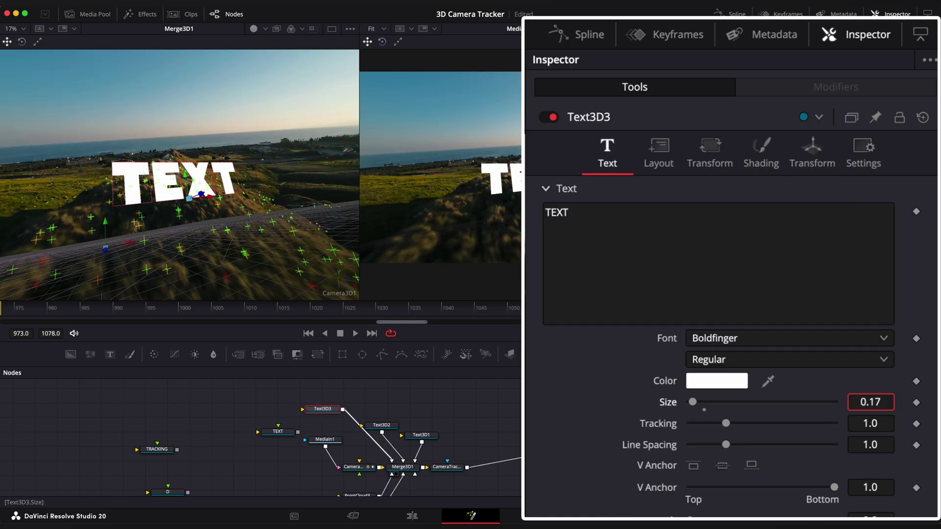
{"action": "left_click", "coordinate": [809, 163]}
{"action": "left_click_drag", "start_coordinate": [763, 332], "coordinate": [776, 333]}
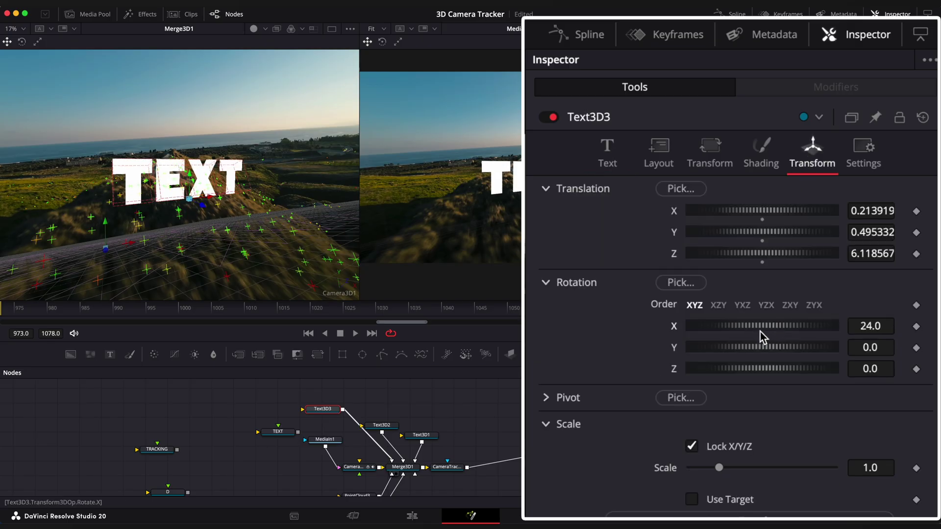
{"action": "left_click", "coordinate": [615, 168]}
{"action": "left_click_drag", "start_coordinate": [871, 402], "coordinate": [858, 402]}
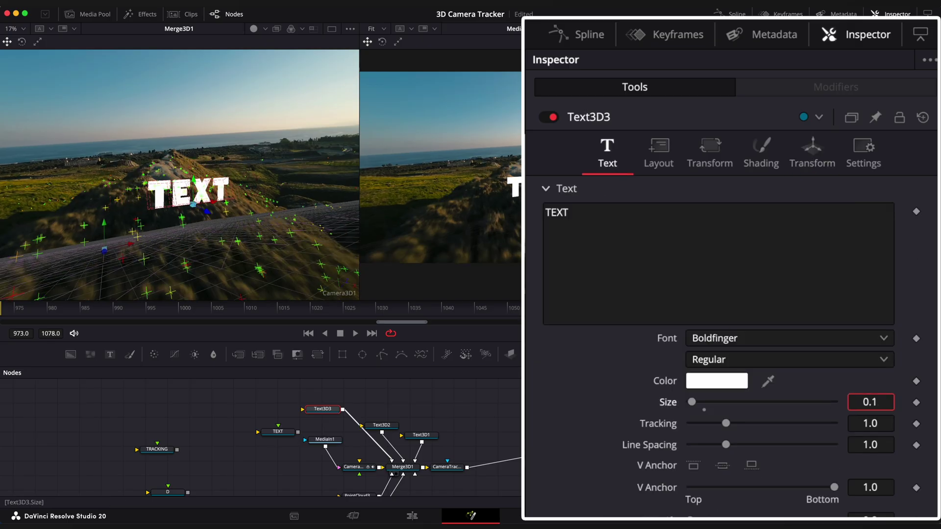
{"action": "key", "text": "space"}
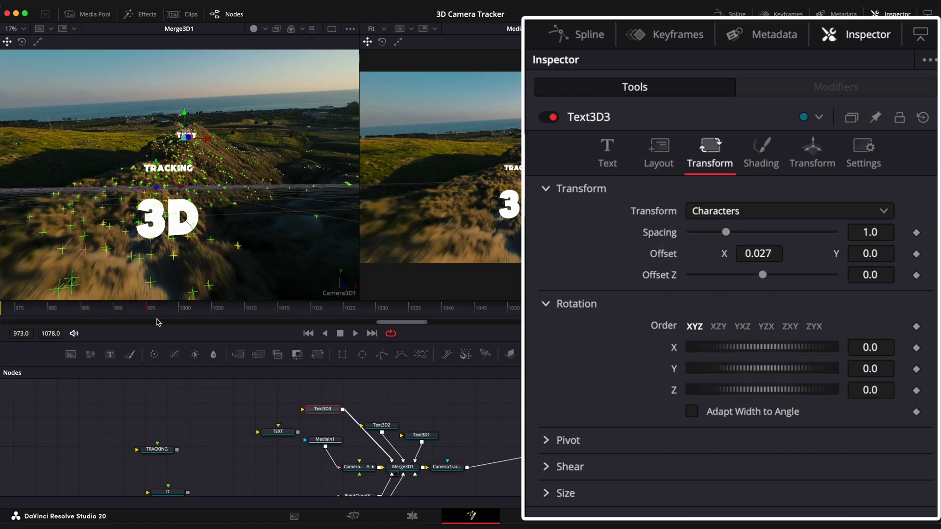
Step: Add a Follower modifier to Text3D2's text and keyframe its character offset Y from 0.094 near frame 998 to 0.0 near frame 1013
{"action": "left_click_drag", "start_coordinate": [288, 395], "coordinate": [279, 382]}
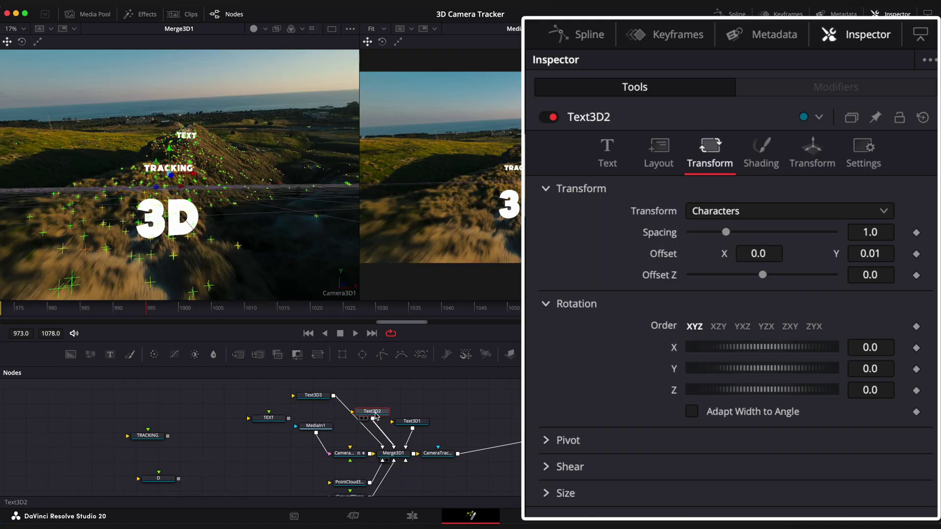
{"action": "left_click", "coordinate": [607, 154]}
{"action": "right_click", "coordinate": [591, 216]}
{"action": "left_click", "coordinate": [696, 322]}
{"action": "left_click", "coordinate": [811, 89]}
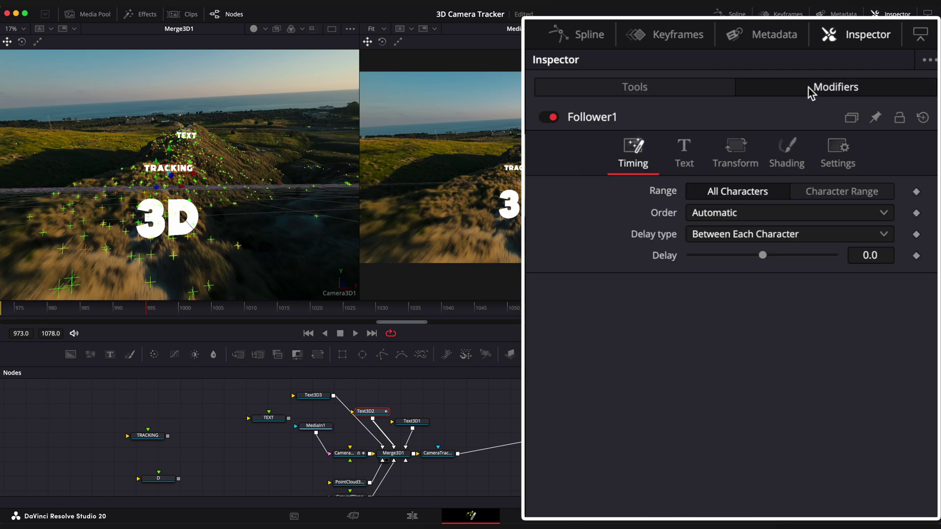
{"action": "left_click", "coordinate": [734, 162]}
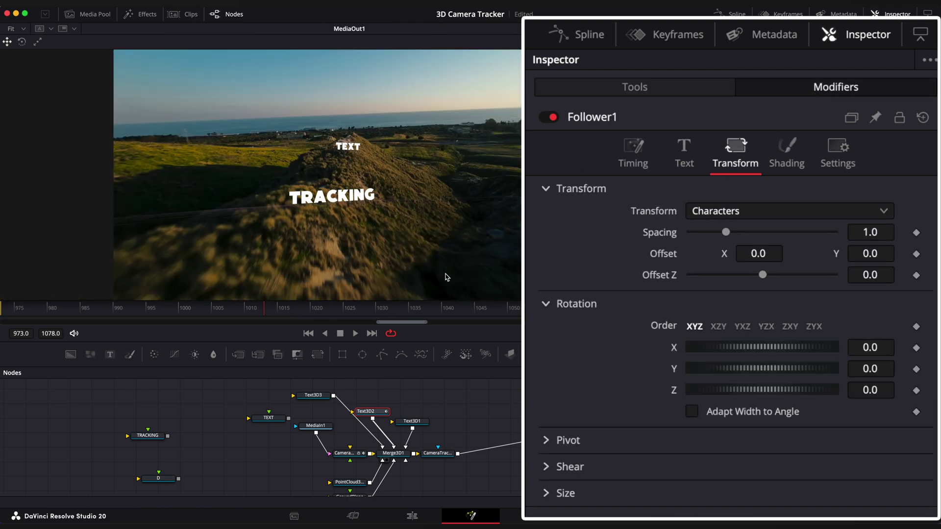
{"action": "left_click_drag", "start_coordinate": [264, 312], "coordinate": [166, 317]}
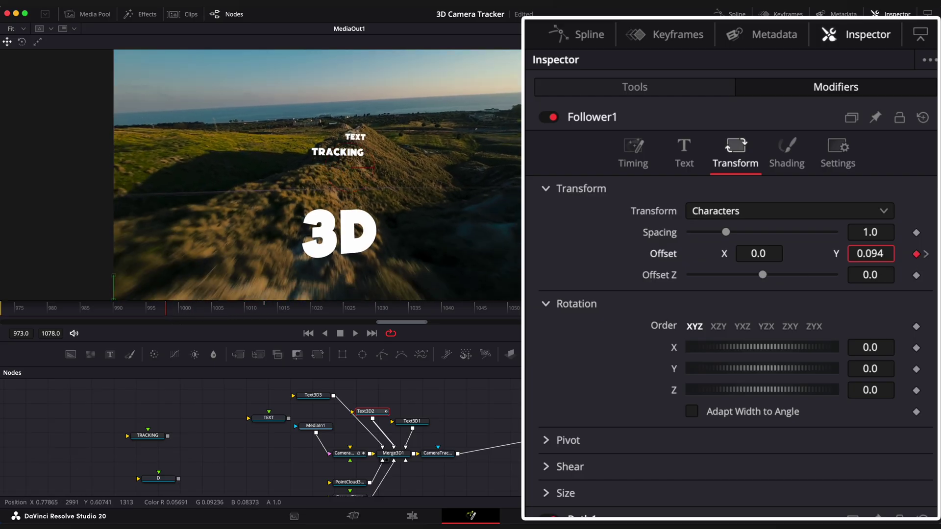
Step: Set Follower1's delay to 1.8 and its order to Completely Random, and scrub through the TRACKING animation
{"action": "left_click", "coordinate": [647, 164]}
{"action": "left_click_drag", "start_coordinate": [763, 257], "coordinate": [771, 257]}
{"action": "left_click", "coordinate": [735, 212]}
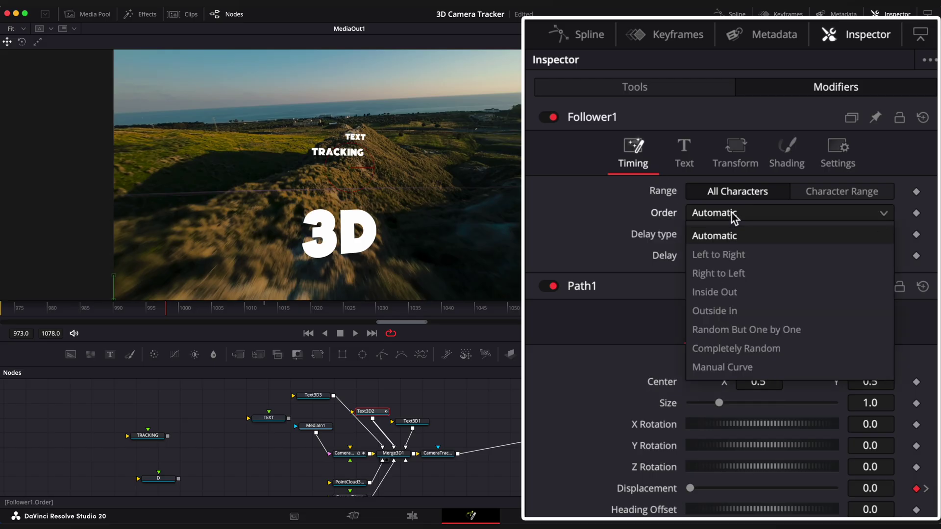
{"action": "left_click", "coordinate": [730, 348]}
{"action": "left_click_drag", "start_coordinate": [180, 312], "coordinate": [293, 311]}
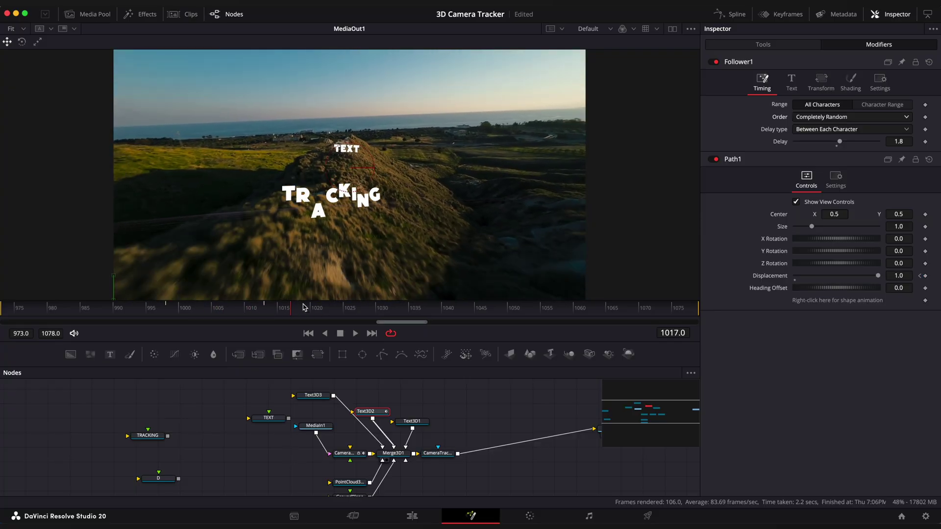
Step: Move Text3D2's character offset keyframes about five frames earlier in the Keyframes editor and check the animation's timing
{"action": "left_click", "coordinate": [781, 14]}
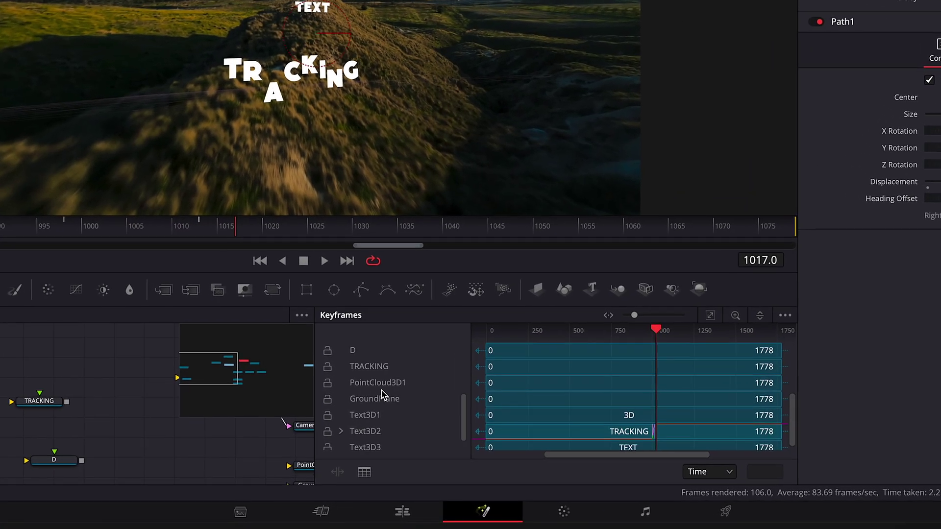
{"action": "left_click", "coordinate": [341, 431]}
{"action": "scroll", "coordinate": [657, 437], "scroll_direction": "up", "scroll_amount": 3}
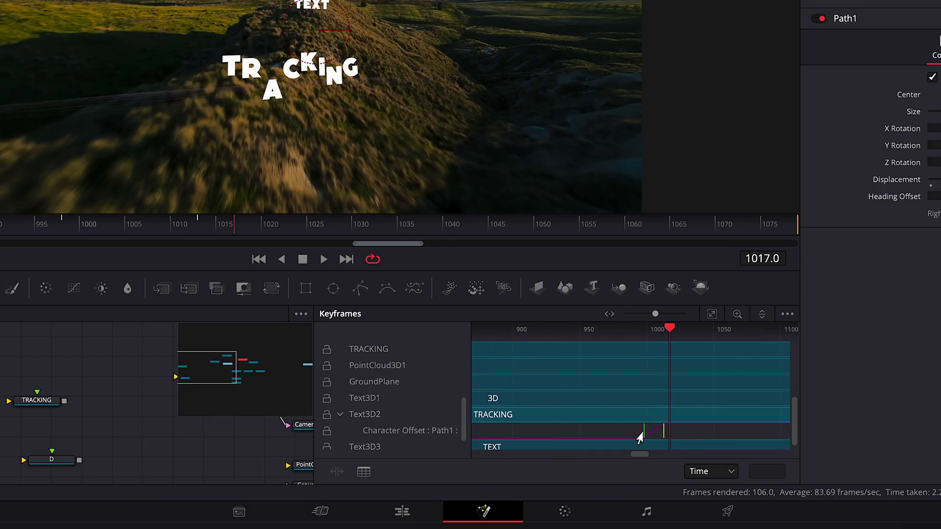
{"action": "left_click_drag", "start_coordinate": [646, 436], "coordinate": [636, 438]}
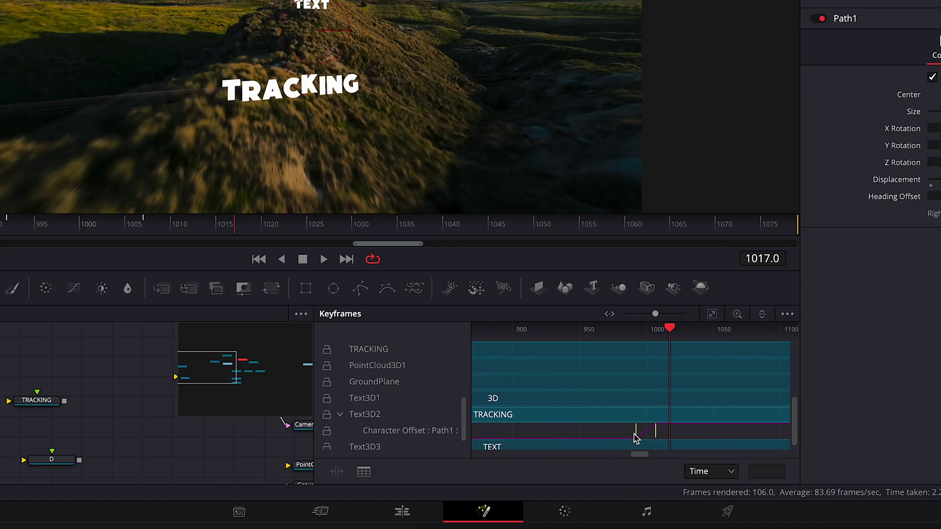
{"action": "left_click_drag", "start_coordinate": [228, 228], "coordinate": [164, 240]}
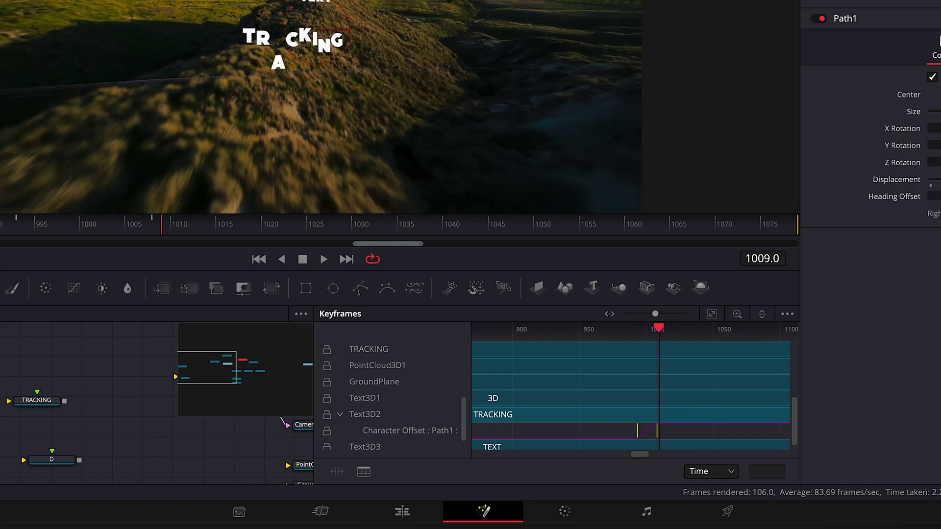
Step: Smooth Text3D2's Displacement curve in the Spline editor, lengthen the ease at both keyframes, and play back the animation
{"action": "left_click_drag", "start_coordinate": [693, 452], "coordinate": [539, 343]}
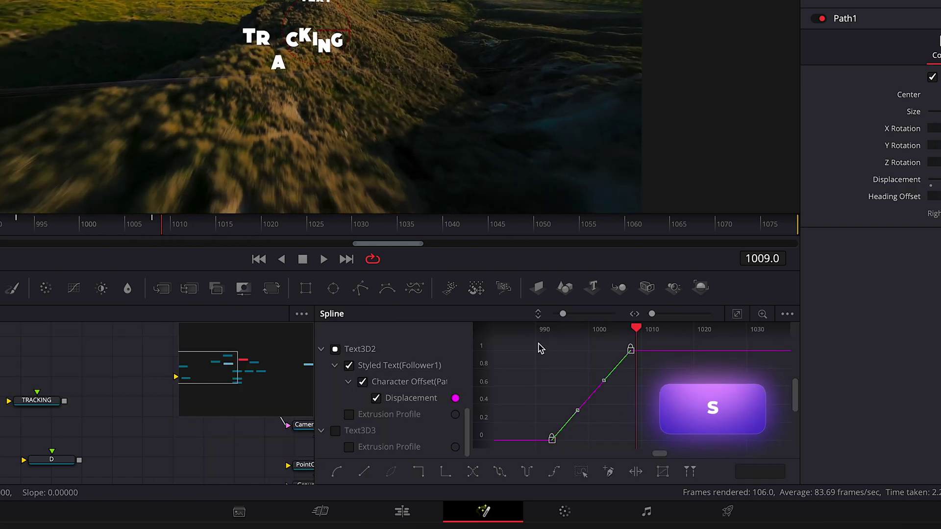
{"action": "key", "text": "s"}
{"action": "left_click_drag", "start_coordinate": [652, 375], "coordinate": [570, 352]}
{"action": "left_click_drag", "start_coordinate": [577, 441], "coordinate": [595, 441]}
{"action": "left_click_drag", "start_coordinate": [88, 227], "coordinate": [6, 230]}
{"action": "key", "text": "space"}
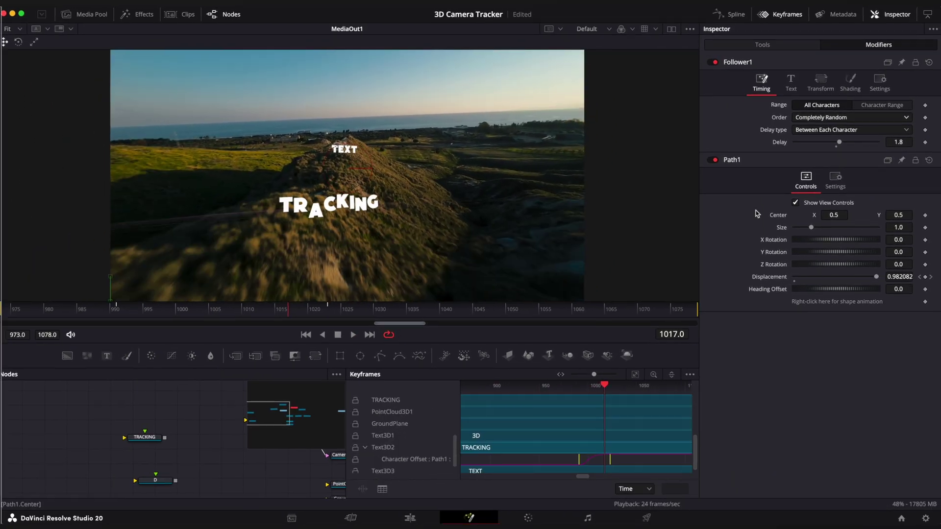
Step: Keyframe Follower1's shading opacity from 0.0 at frame 987 to 1.0 near frame 1007
{"action": "left_click", "coordinate": [850, 87]}
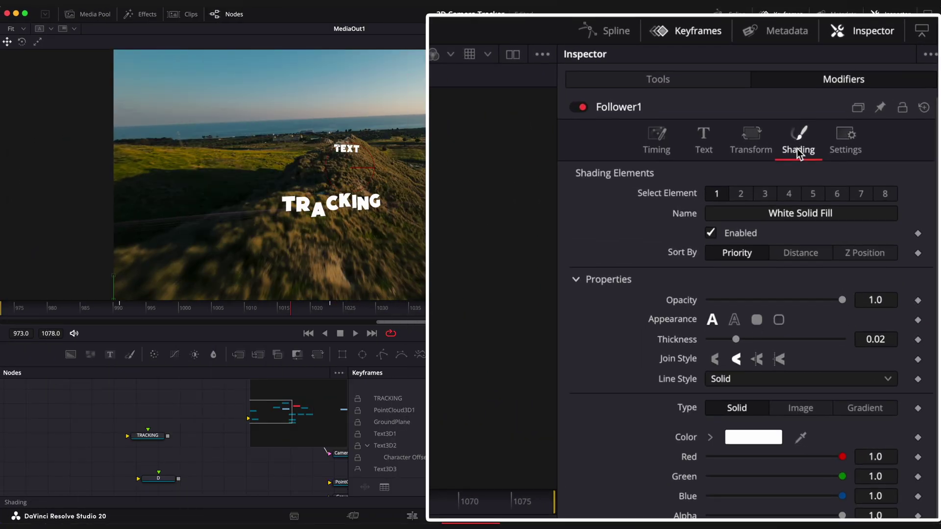
{"action": "left_click_drag", "start_coordinate": [278, 311], "coordinate": [93, 313]}
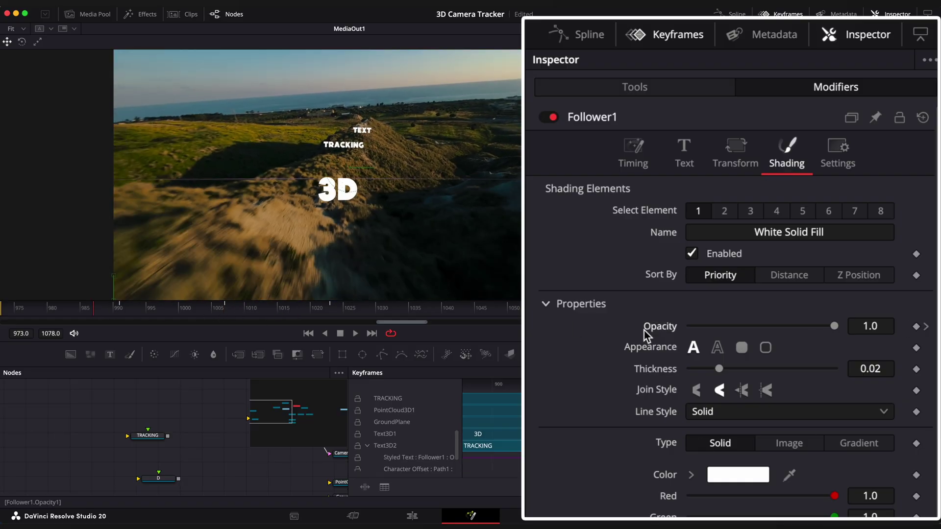
Step: Isolate Follower1's Opacity 1 curve in the Spline editor, smooth it with a longer ease into the last keyframe, and preview the fade
{"action": "left_click", "coordinate": [583, 34]}
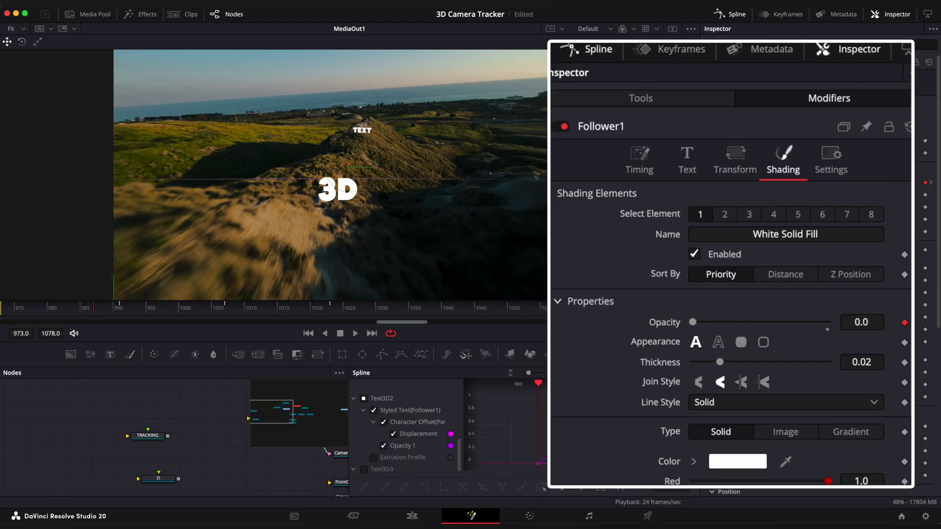
{"action": "left_click", "coordinate": [393, 432]}
{"action": "left_click_drag", "start_coordinate": [676, 468], "coordinate": [507, 394]}
{"action": "key", "text": "s"}
{"action": "left_click_drag", "start_coordinate": [633, 414], "coordinate": [604, 389]}
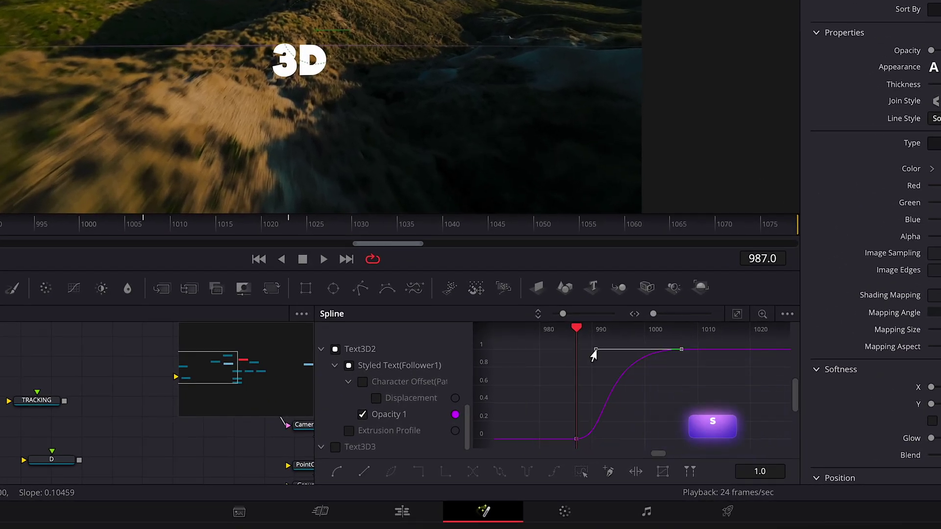
{"action": "key", "text": "space"}
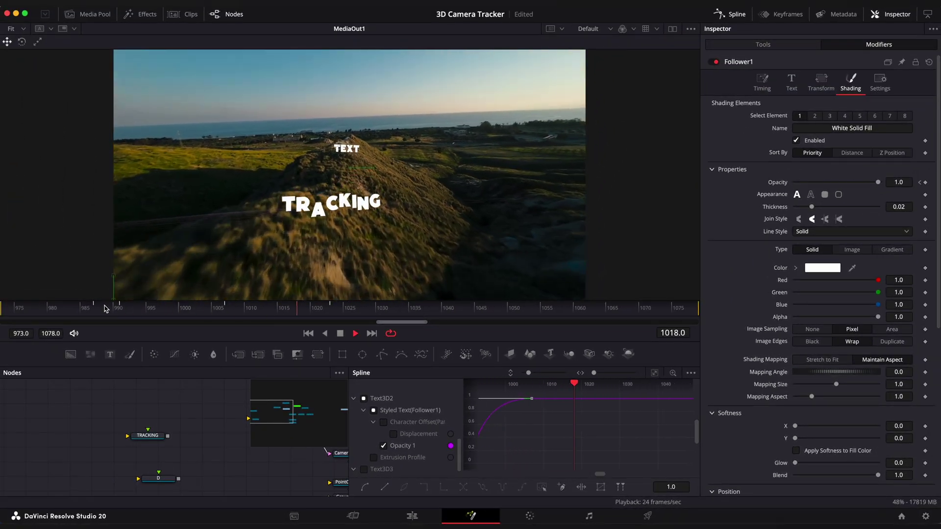
{"action": "key", "text": "space"}
{"action": "left_click_drag", "start_coordinate": [153, 307], "coordinate": [95, 307]}
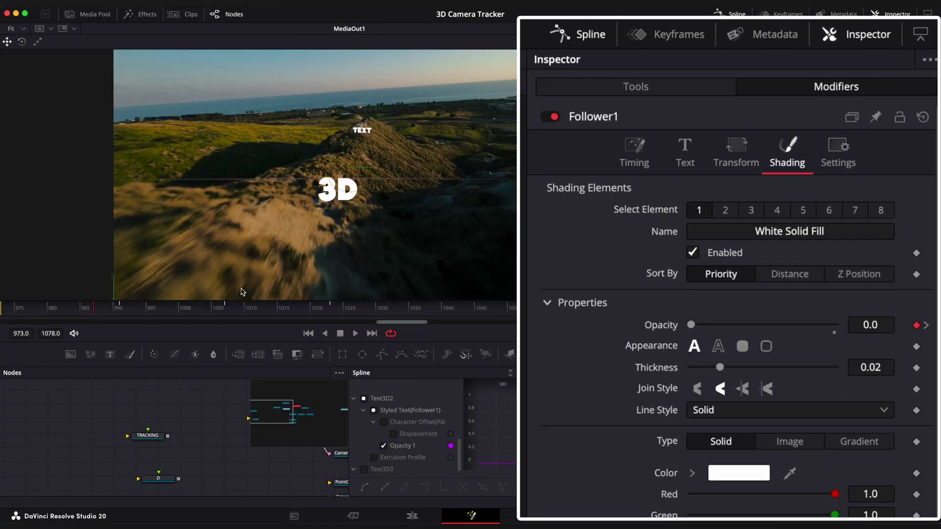
{"action": "left_click", "coordinate": [554, 34]}
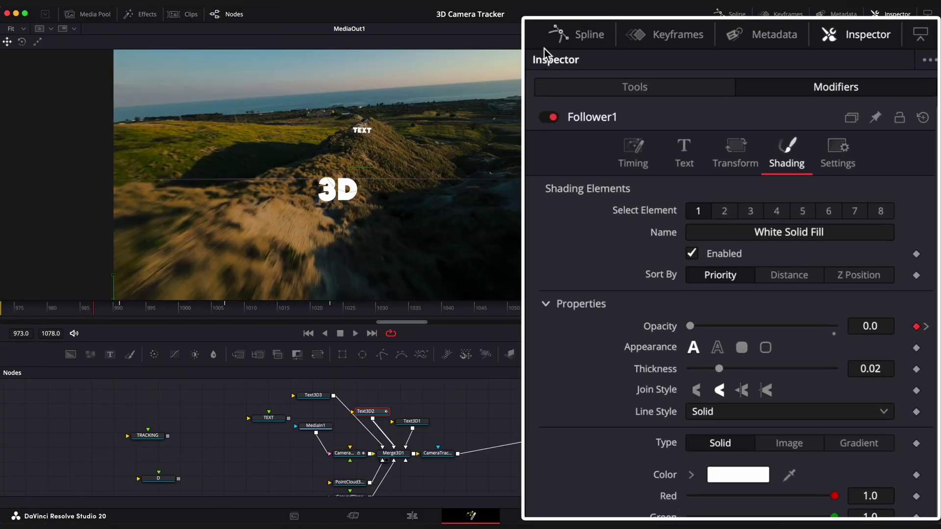
Step: Add a Follower modifier to Text3D1's text and keyframe its character offset from a raised position near frame 977 to Y 0.0 near frame 997
{"action": "left_click", "coordinate": [418, 424]}
{"action": "right_click", "coordinate": [575, 217]}
{"action": "left_click", "coordinate": [585, 318]}
{"action": "left_click", "coordinate": [814, 90]}
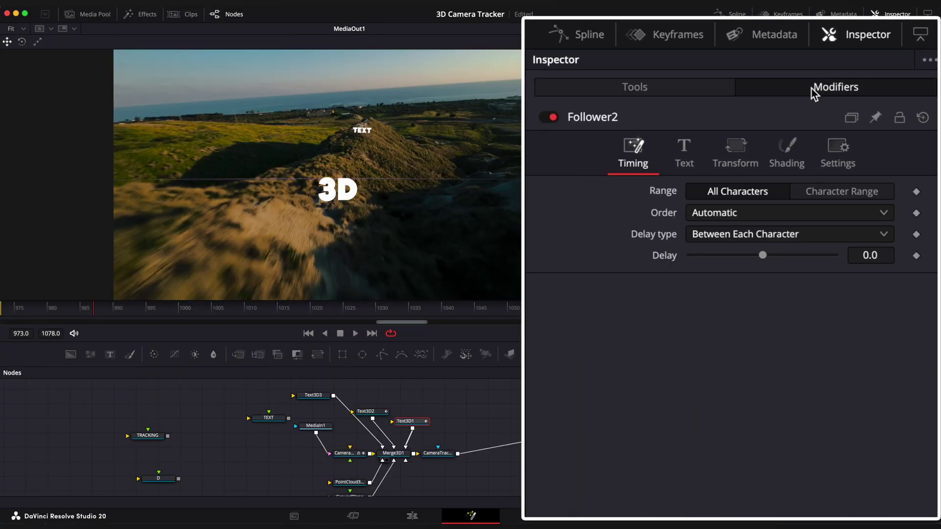
{"action": "left_click", "coordinate": [736, 164]}
{"action": "left_click_drag", "start_coordinate": [118, 312], "coordinate": [164, 316]}
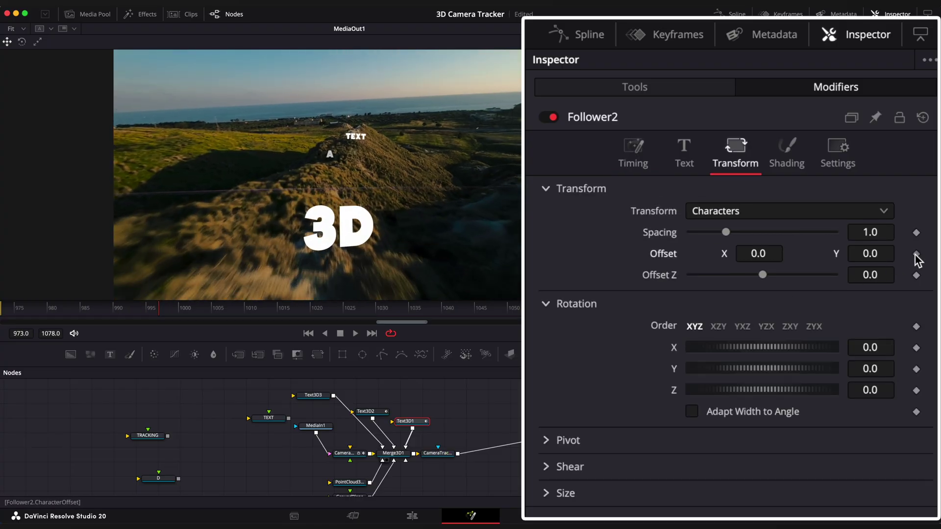
{"action": "left_click", "coordinate": [31, 311]}
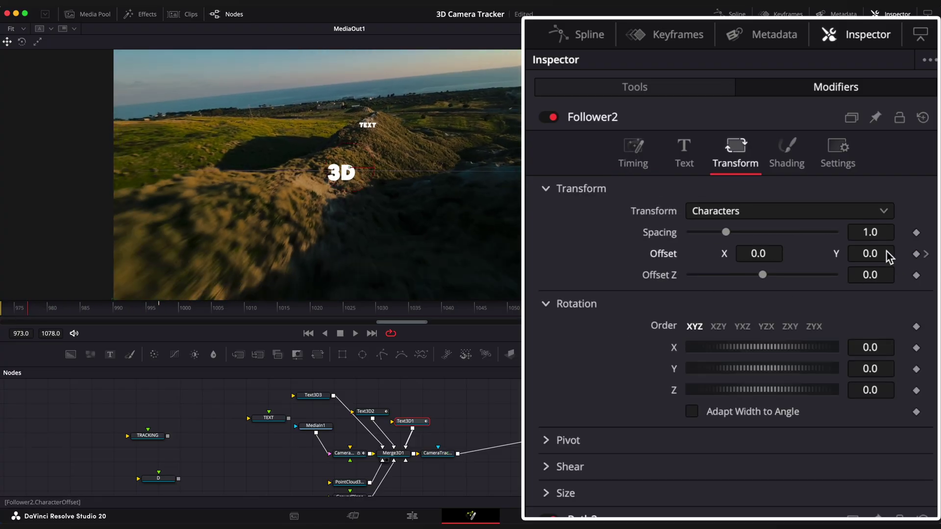
Step: Keyframe Follower2's shading opacity so the 3D text fades in from invisible at the clip's start to 1.0
{"action": "left_click", "coordinate": [787, 154]}
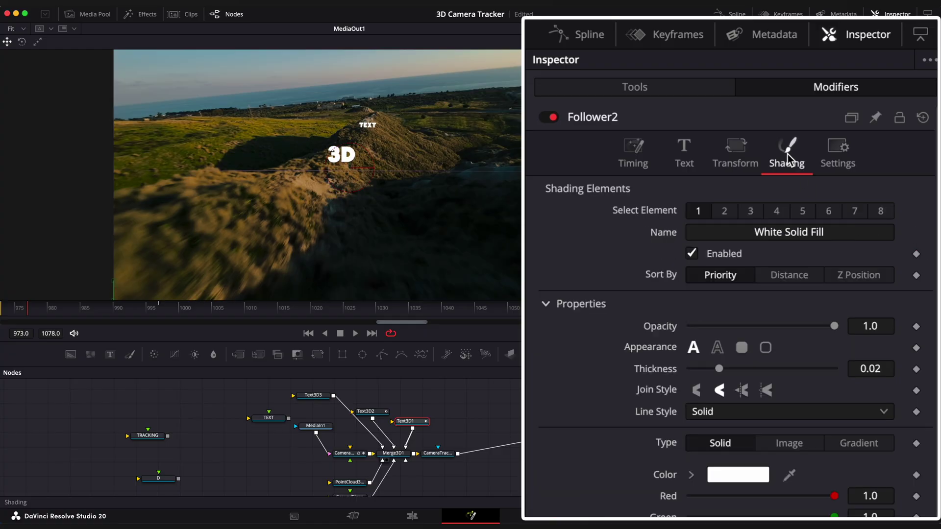
{"action": "left_click", "coordinate": [118, 312]}
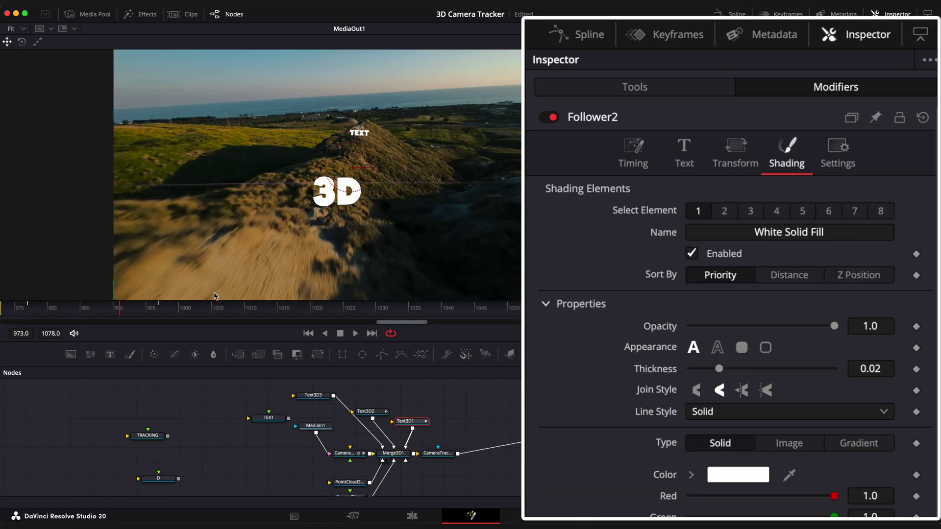
{"action": "left_click", "coordinate": [116, 312]}
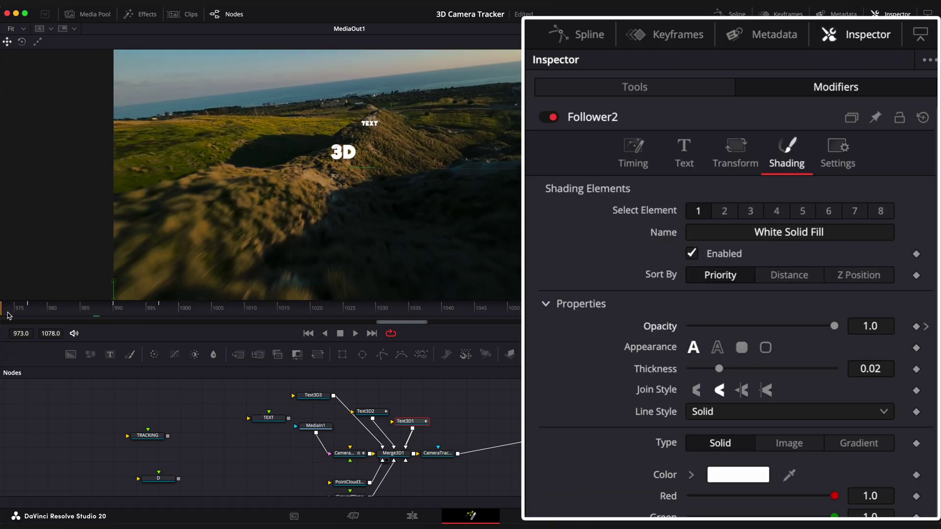
Step: Set Follower2's order to Completely Random, its delay to 2.4, and its delay type to Between First and Last Character
{"action": "left_click", "coordinate": [634, 157]}
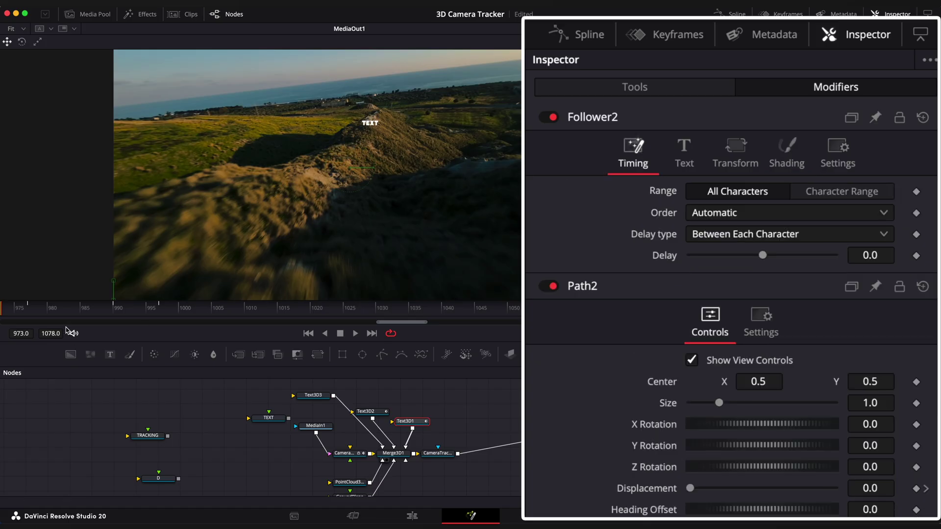
{"action": "left_click", "coordinate": [707, 215]}
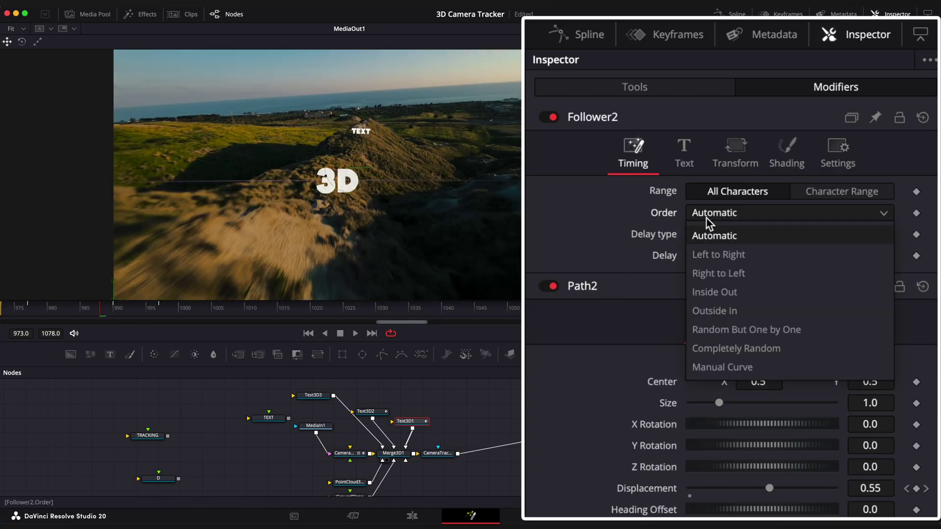
{"action": "left_click", "coordinate": [716, 347]}
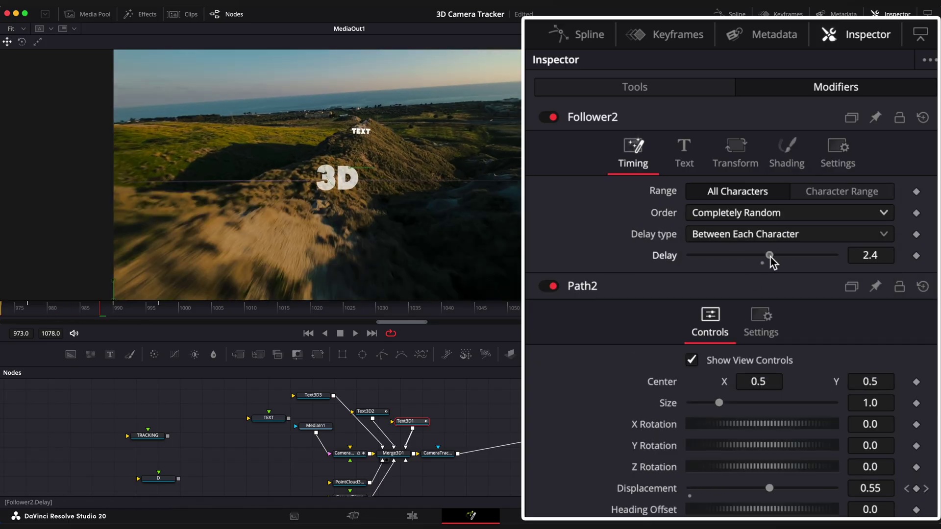
{"action": "left_click", "coordinate": [769, 235]}
{"action": "left_click", "coordinate": [749, 296]}
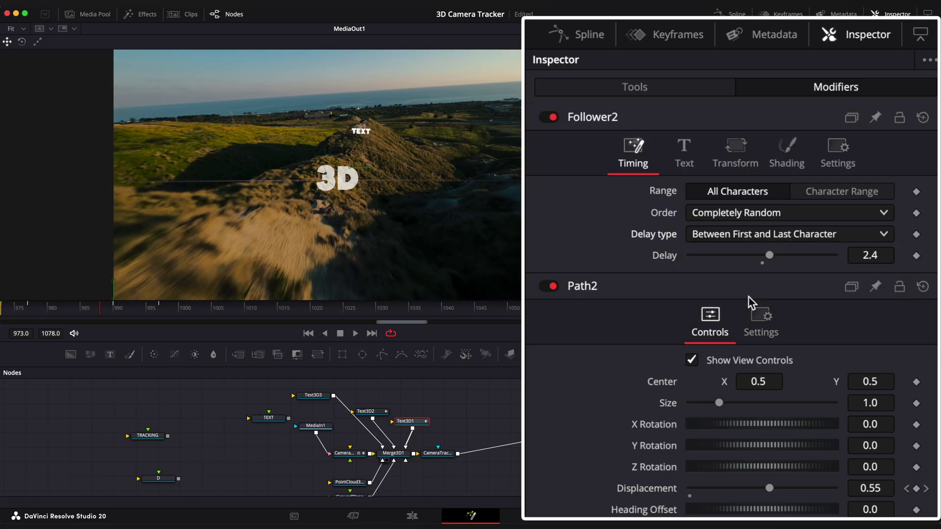
{"action": "left_click", "coordinate": [839, 195]}
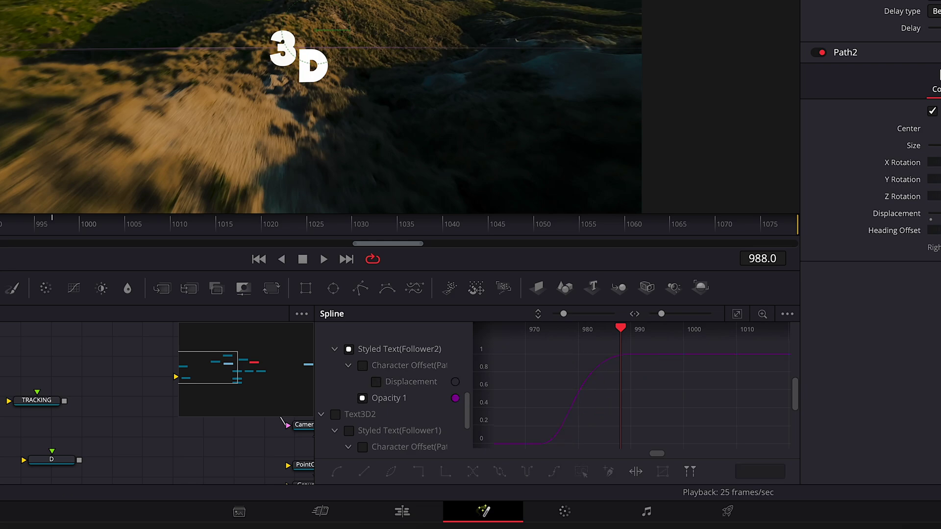
Step: Smooth Follower2's character offset Displacement curve with a long ease into its last keyframe and preview the text animation from near the clip's start
{"action": "key", "text": "s"}
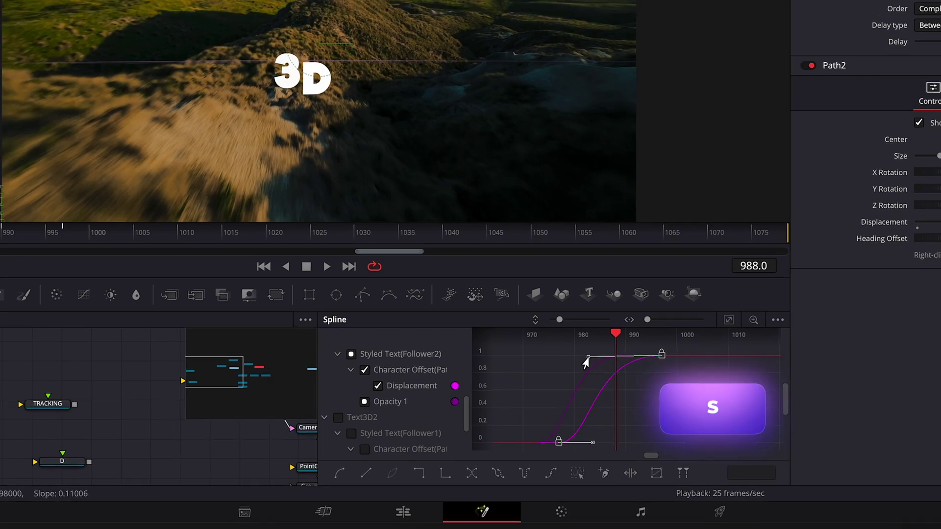
{"action": "key", "text": "space"}
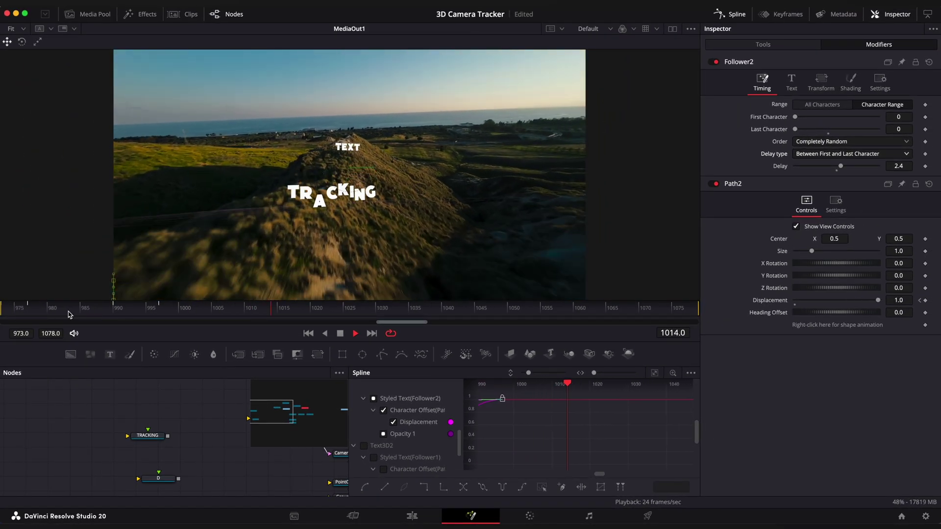
{"action": "left_click", "coordinate": [59, 315]}
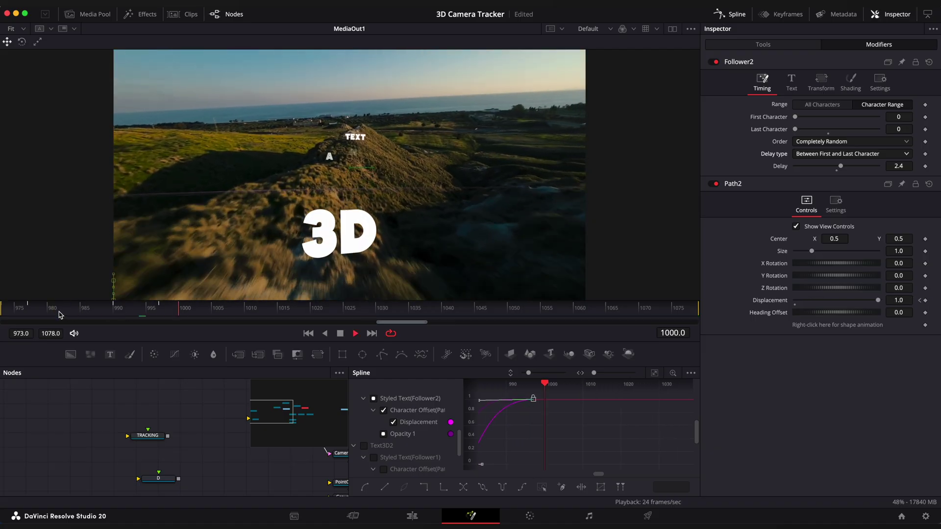
{"action": "key", "text": "space"}
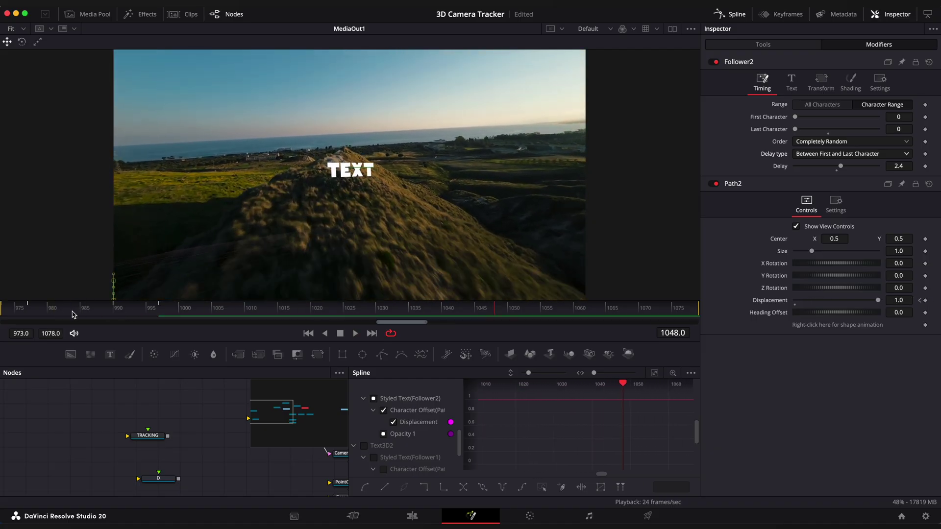
Step: Animate the "TEXT" 3D text with a Follower modifier in Completely Random order with delay 2.1, and preview the letters
{"action": "left_click", "coordinate": [717, 19]}
{"action": "left_click", "coordinate": [318, 398]}
{"action": "left_click_drag", "start_coordinate": [166, 314], "coordinate": [318, 314]}
{"action": "left_click", "coordinate": [365, 415]}
{"action": "left_click_drag", "start_coordinate": [898, 226], "coordinate": [905, 226]}
{"action": "left_click_drag", "start_coordinate": [372, 312], "coordinate": [225, 312]}
{"action": "left_click", "coordinate": [314, 399]}
{"action": "left_click", "coordinate": [373, 315]}
{"action": "key", "text": "space"}
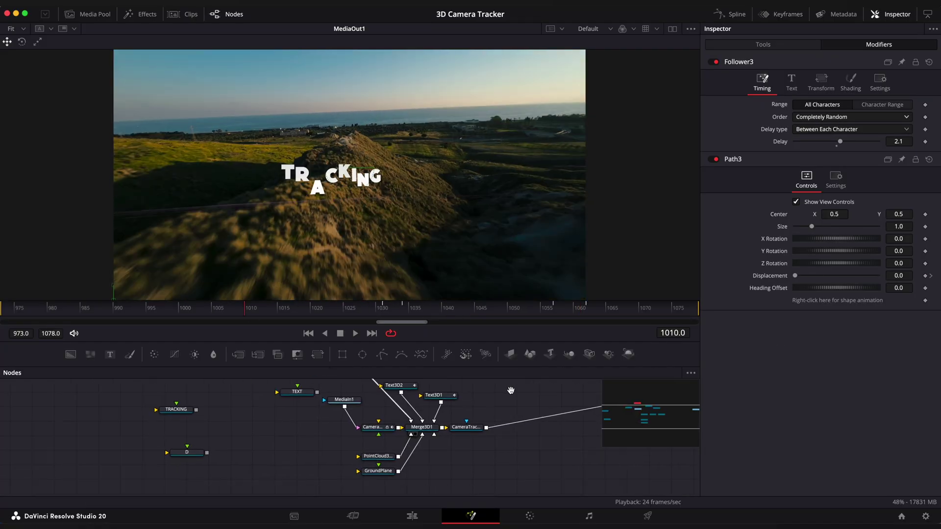
Step: Enable motion blur on the CameraTracker1_Renderer node with quality 5, check the blur on the texts, and adjust the shutter angle
{"action": "left_click_drag", "start_coordinate": [510, 389], "coordinate": [503, 402]}
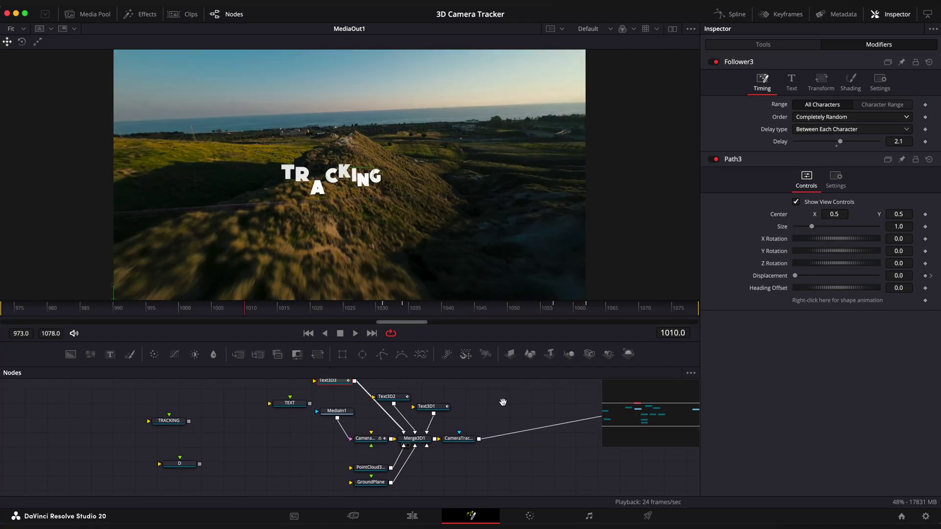
{"action": "left_click", "coordinate": [460, 440]}
{"action": "left_click", "coordinate": [850, 110]}
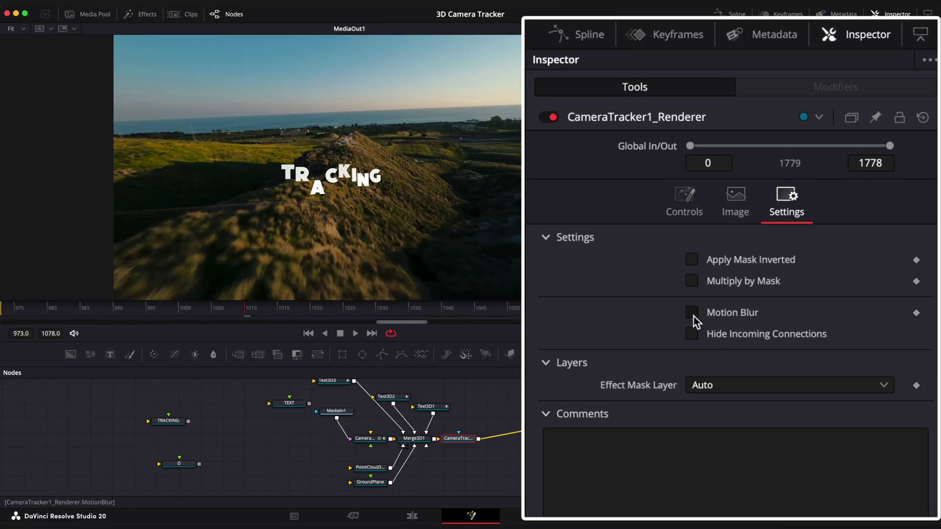
{"action": "left_click", "coordinate": [796, 174]}
{"action": "left_click_drag", "start_coordinate": [812, 185], "coordinate": [837, 186]}
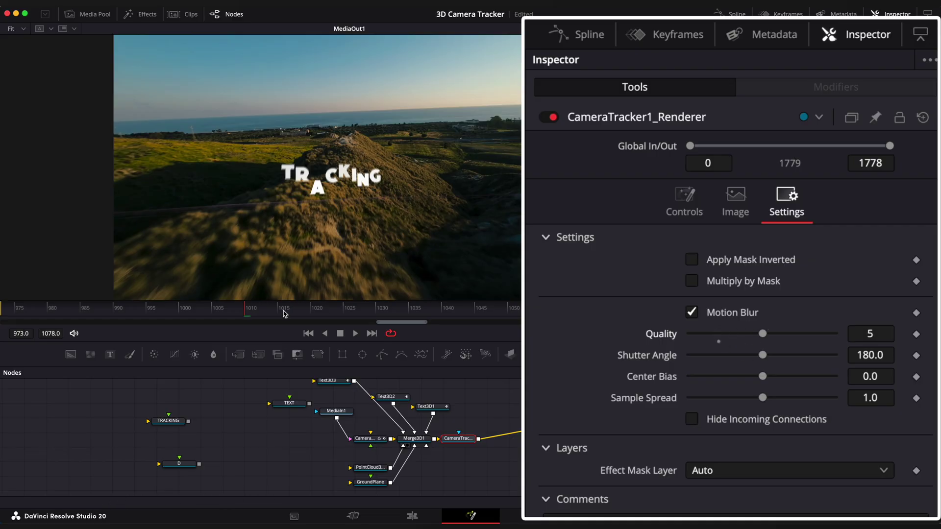
{"action": "left_click_drag", "start_coordinate": [196, 315], "coordinate": [350, 311]}
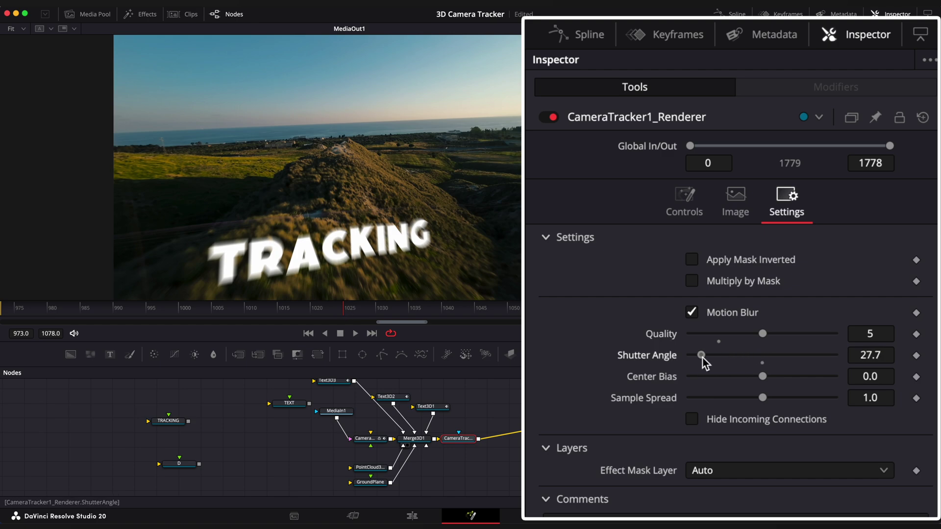
{"action": "mouse_move", "coordinate": [760, 365]}
{"action": "left_mouse_down"}
{"action": "mouse_move", "coordinate": [784, 368]}
{"action": "mouse_move", "coordinate": [757, 369]}
{"action": "mouse_move", "coordinate": [763, 372]}
{"action": "left_mouse_up"}
Step: Switch to the Edit page and play back the Flying Down A Mountain.mp4 clip with its tracked texts
{"action": "left_click", "coordinate": [413, 516]}
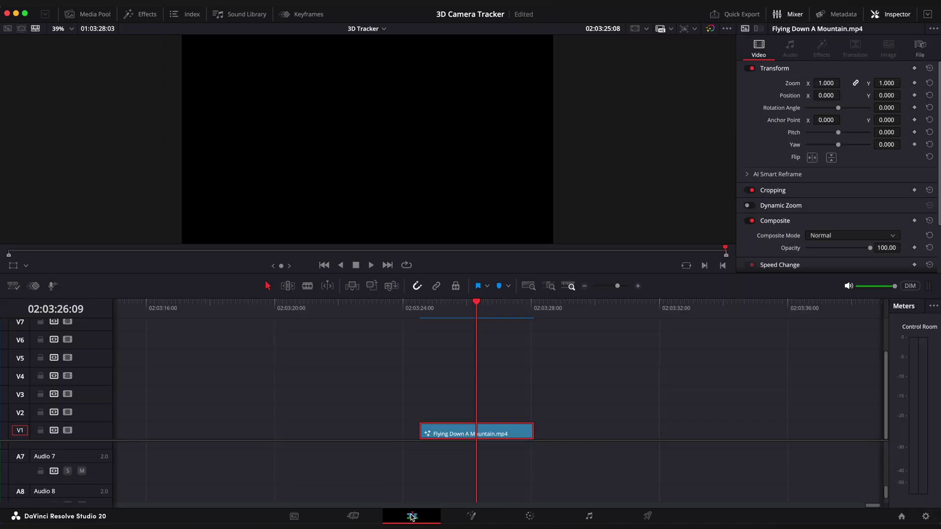
{"action": "left_click_drag", "start_coordinate": [422, 276], "coordinate": [433, 357]}
{"action": "key", "text": "space"}
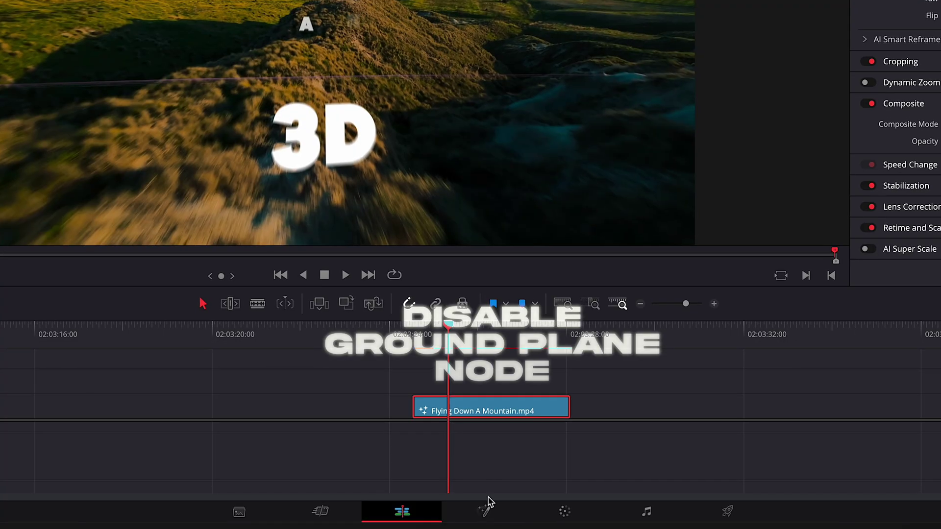
Step: Remove the GroundPlane node from the clip's Fusion composition and play the result on the Edit page
{"action": "left_click", "coordinate": [484, 511]}
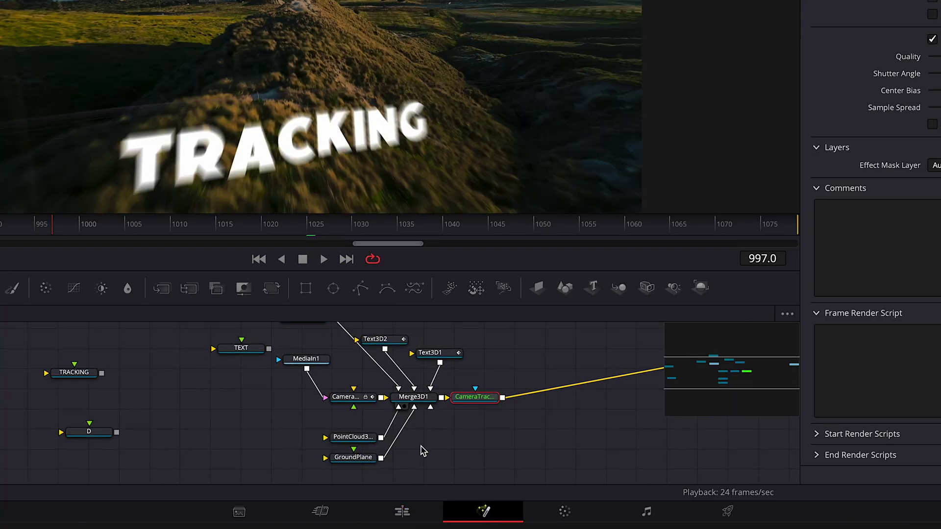
{"action": "left_click", "coordinate": [354, 452]}
{"action": "key", "text": "Delete"}
{"action": "left_click", "coordinate": [401, 512]}
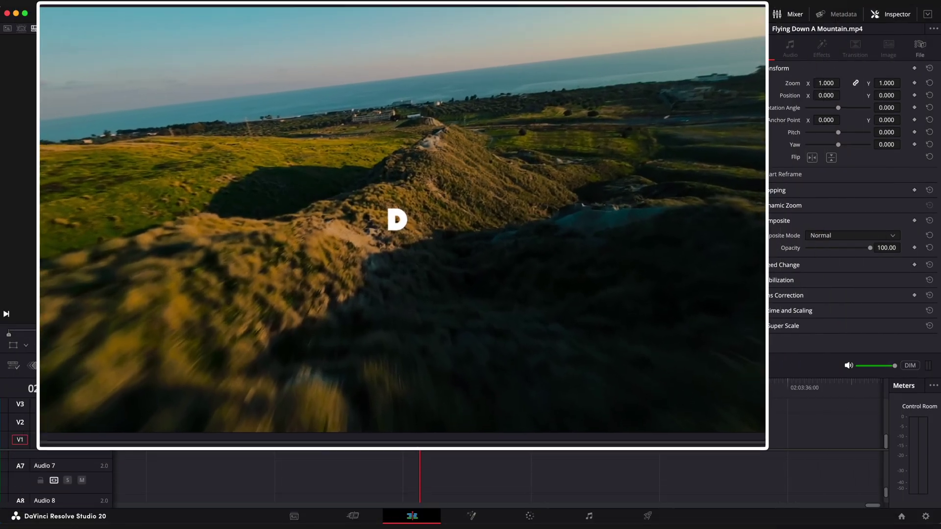
{"action": "key", "text": "space"}
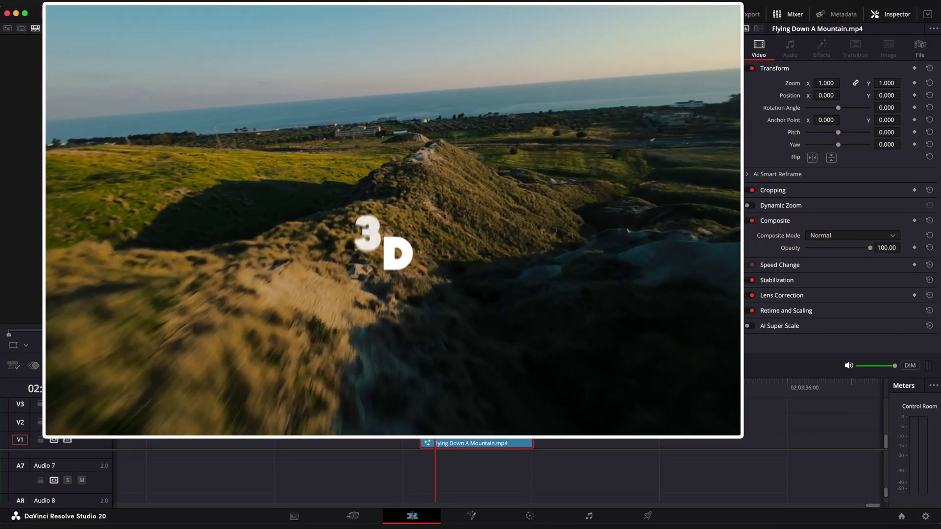